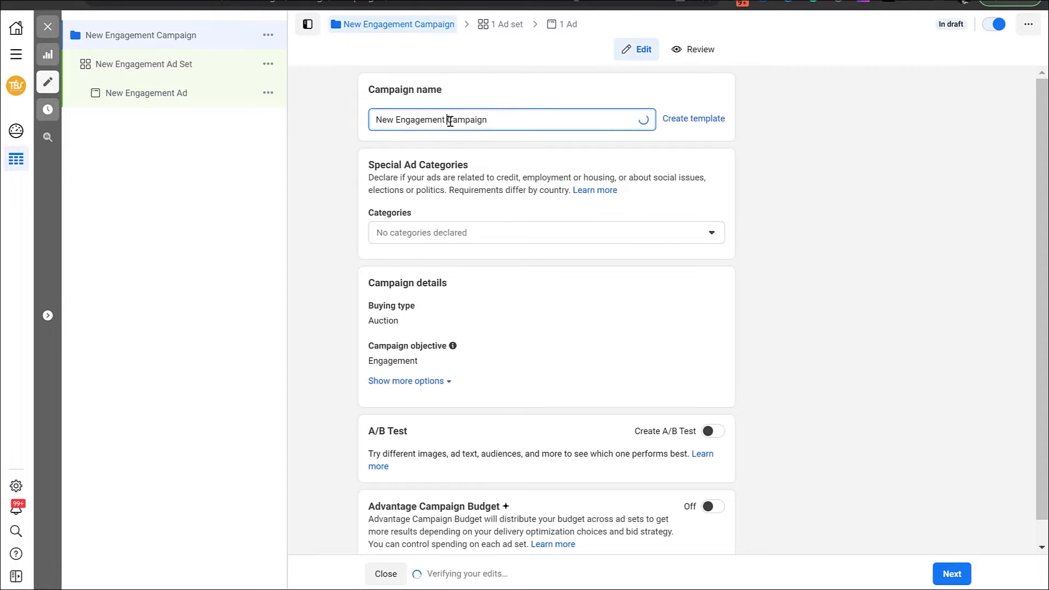
Rename the new engagement campaign as "Driving Traffic to Store"
triple_click(450, 122)
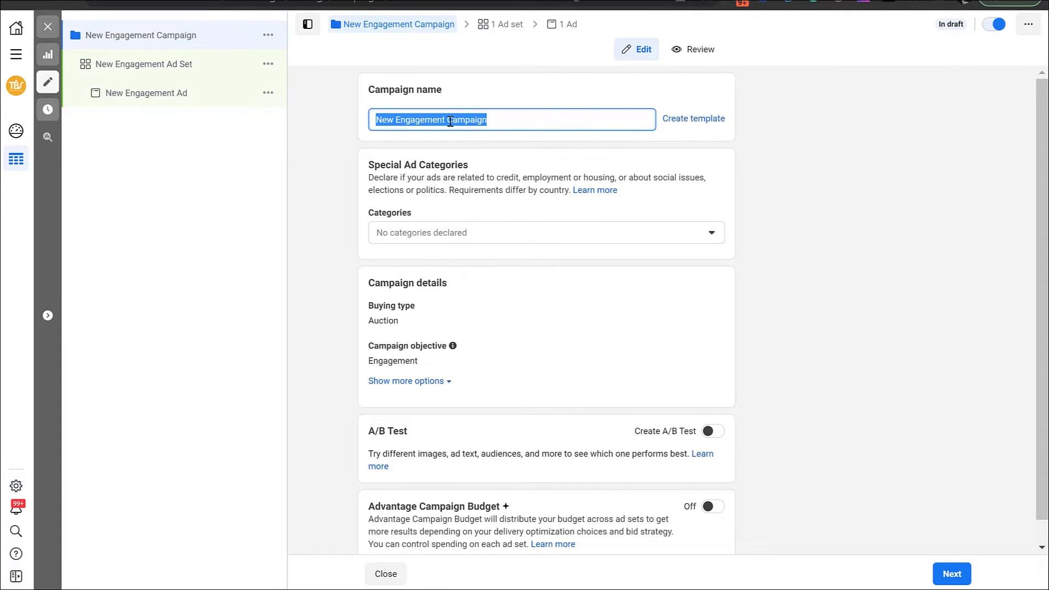
type("Driving Traffic to Store")
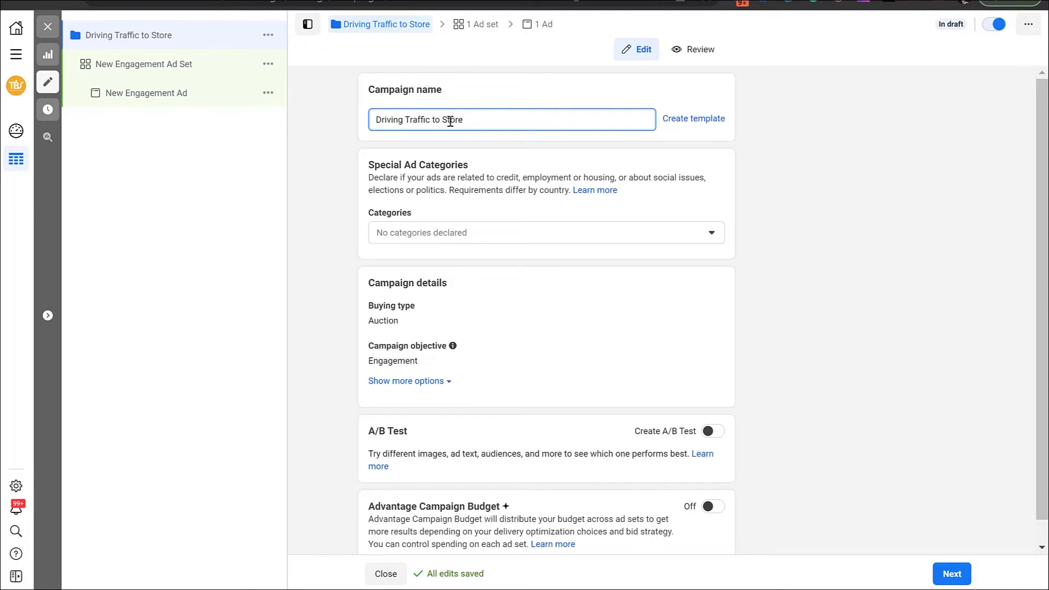
left_click(830, 337)
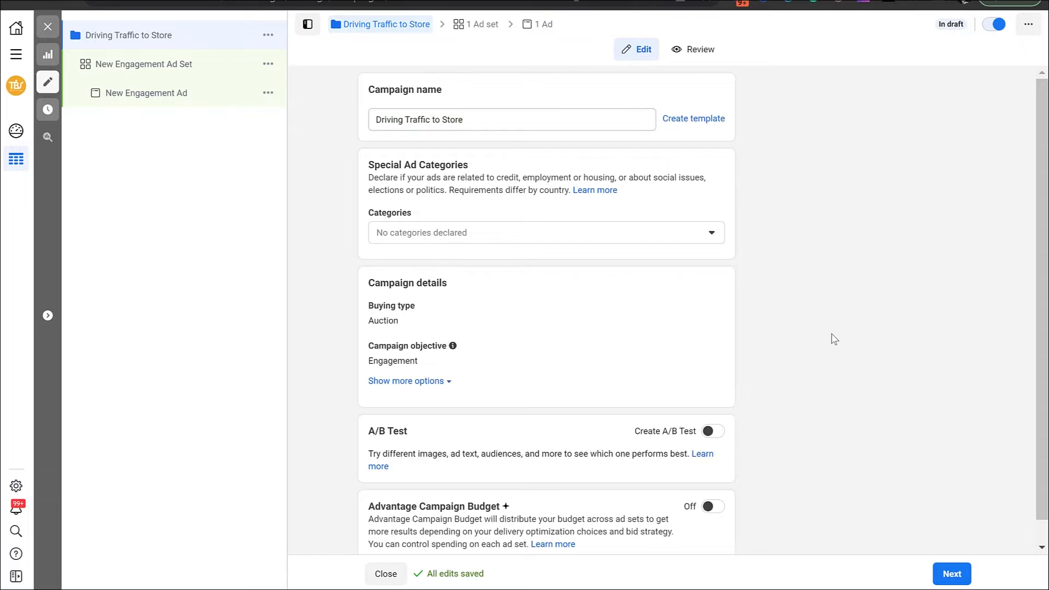
Turn on Advantage Campaign Budget and set a lifetime budget of $300.00 for the campaign
scroll(835, 339, "down", 1)
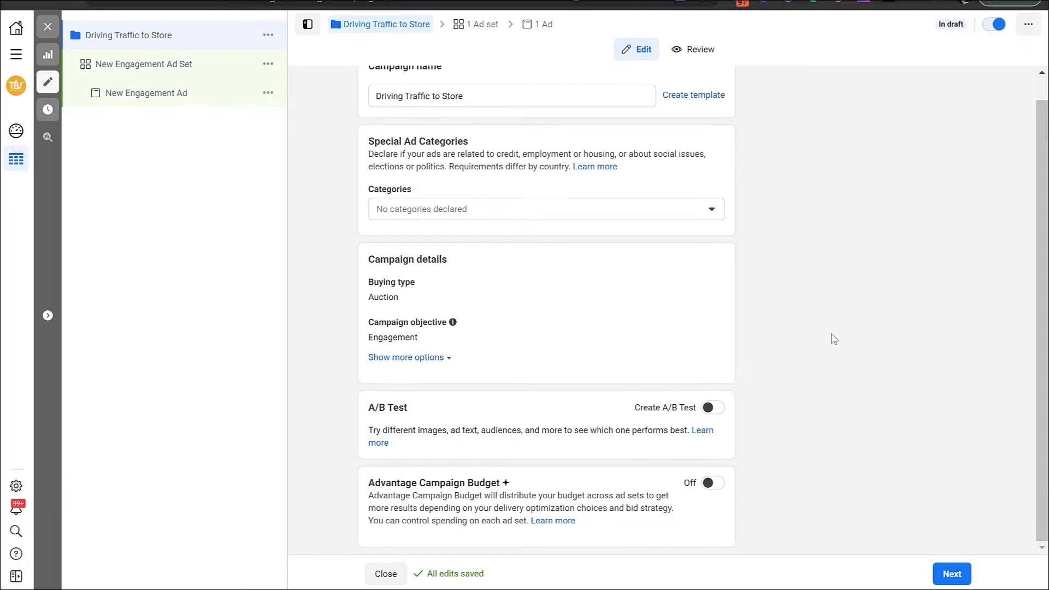
left_click(717, 483)
scroll(436, 397, "down", 3)
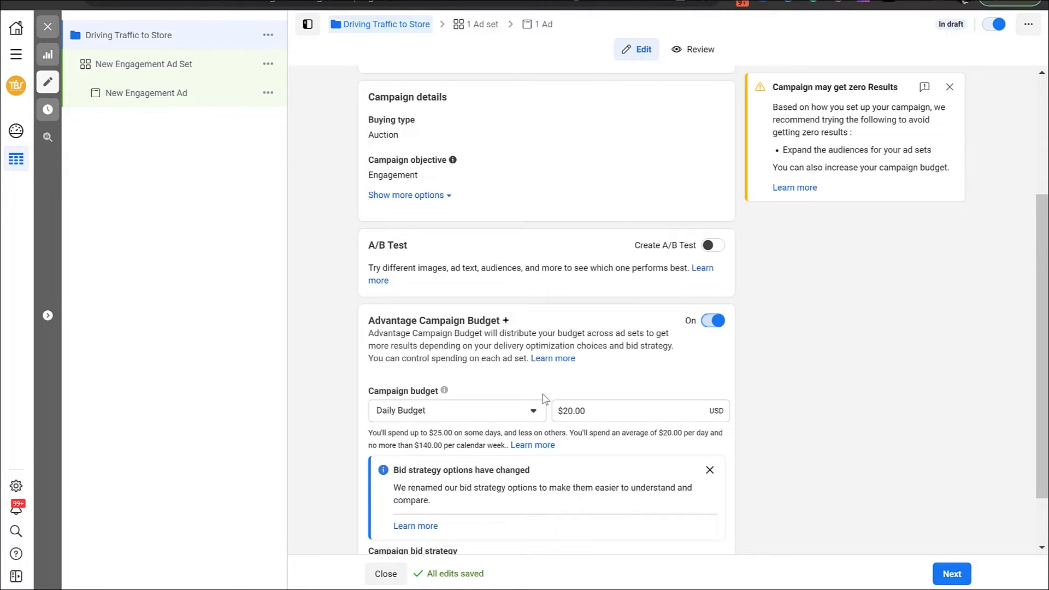
left_click(528, 413)
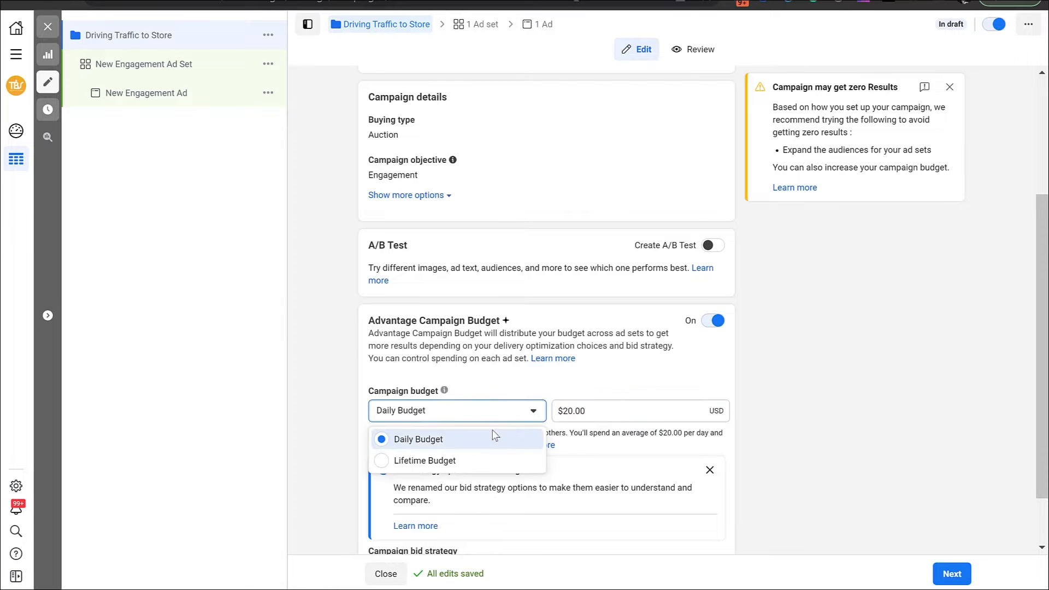
left_click(469, 462)
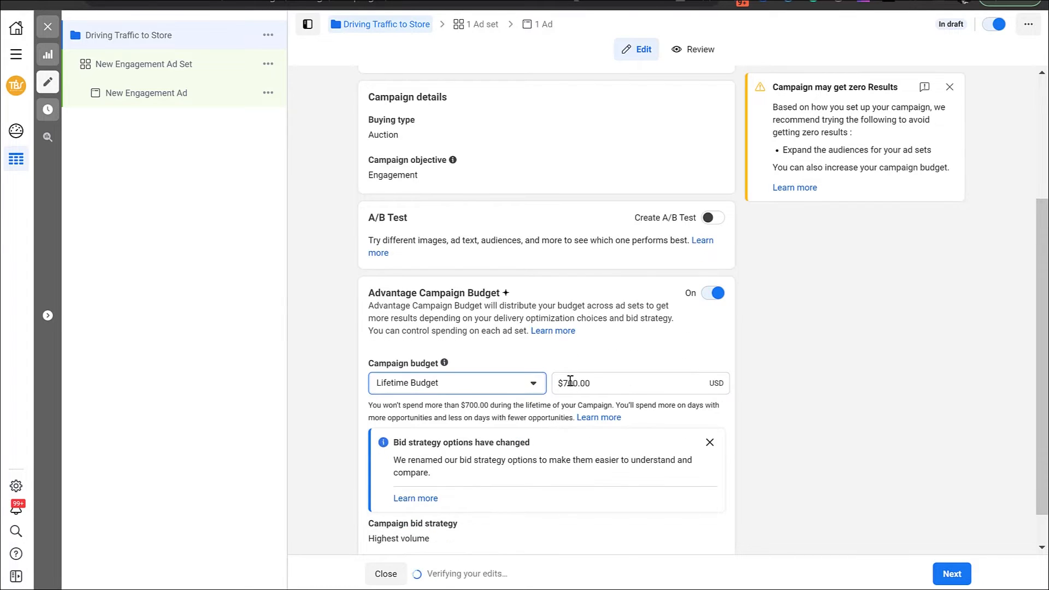
left_click(569, 383)
key("BackSpace")
type("3")
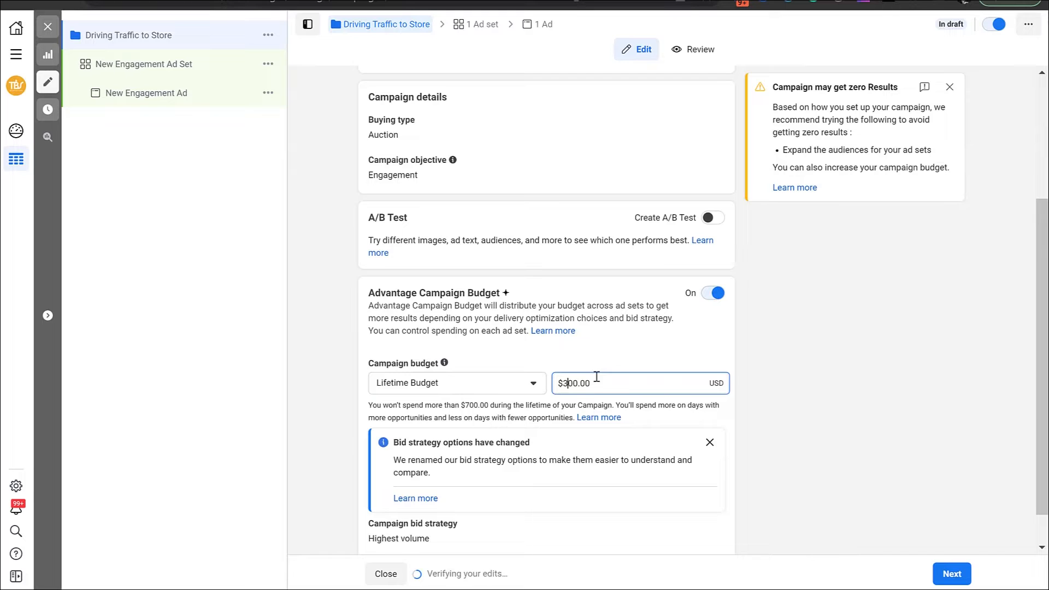
left_click(797, 425)
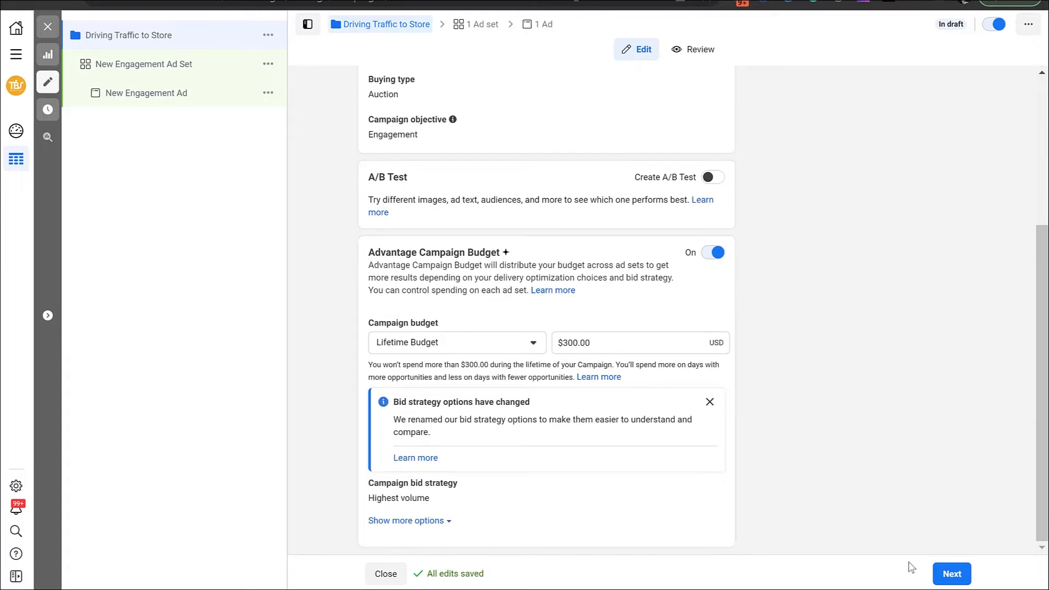
Continue to the ad set level and rename the ad set as "Talked to me before"
left_click(952, 574)
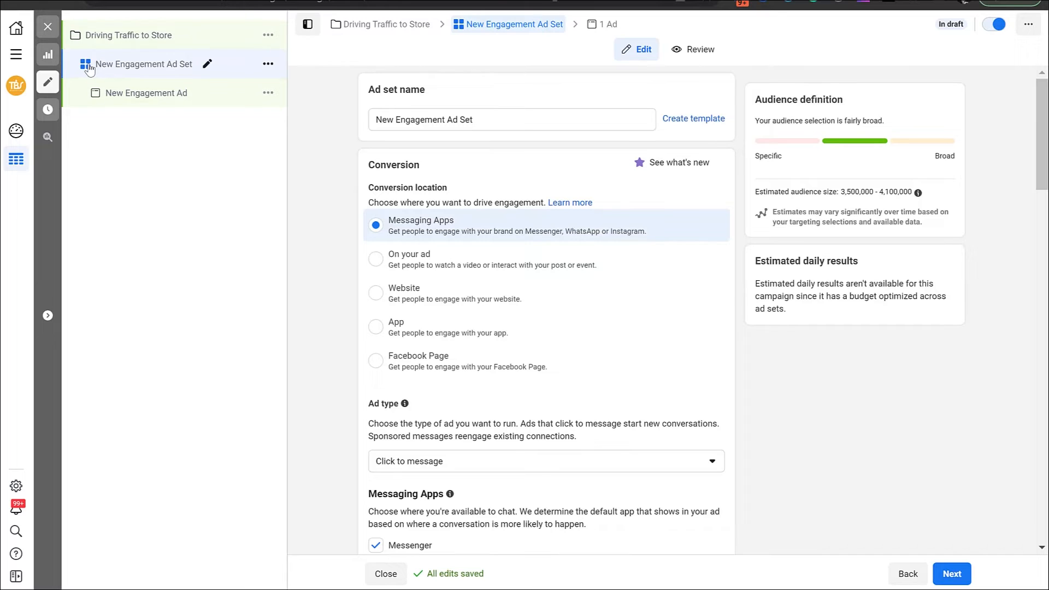
left_click(206, 66)
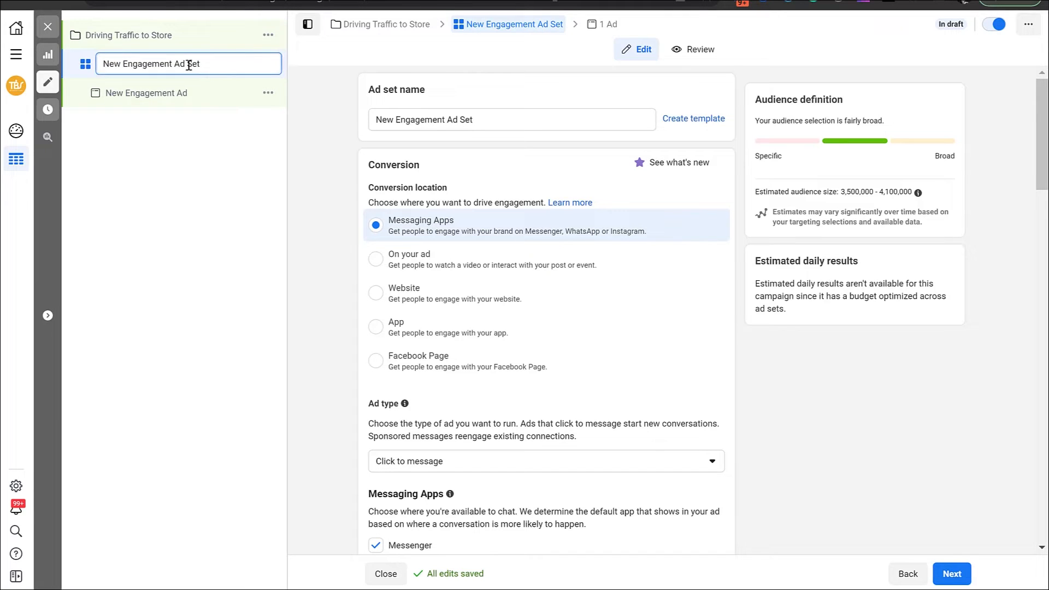
triple_click(188, 65)
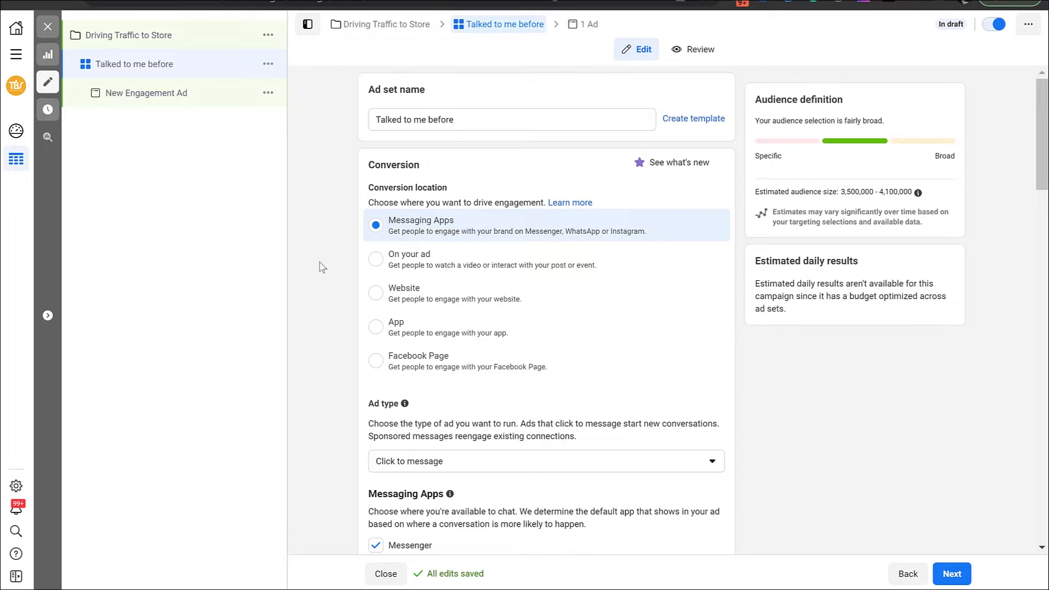
Try adding WhatsApp and Instagram to the ad set's messaging apps, and clear both again
scroll(323, 265, "down", 6)
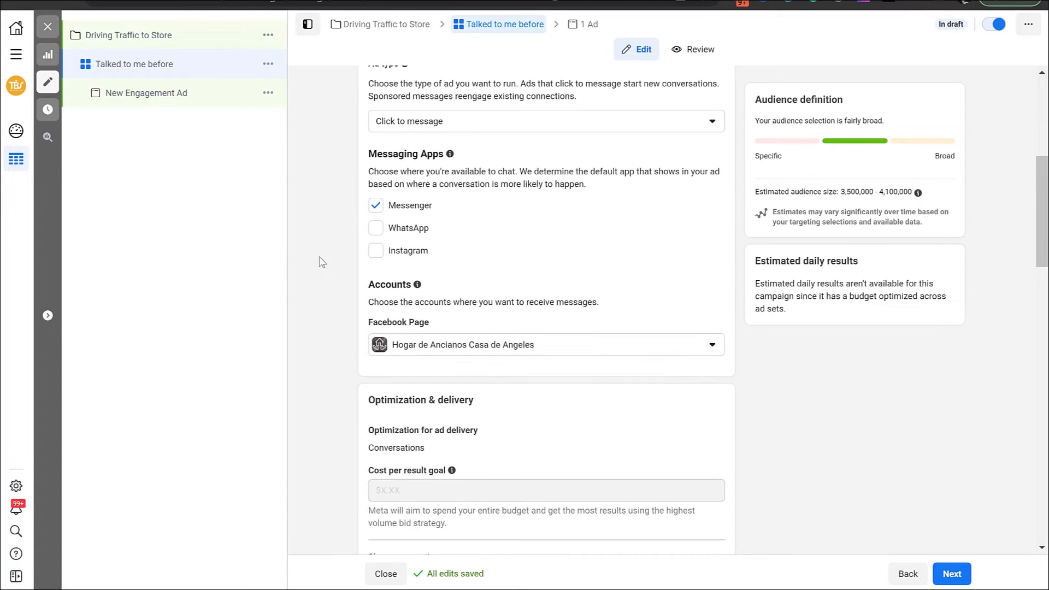
scroll(322, 262, "down", 1)
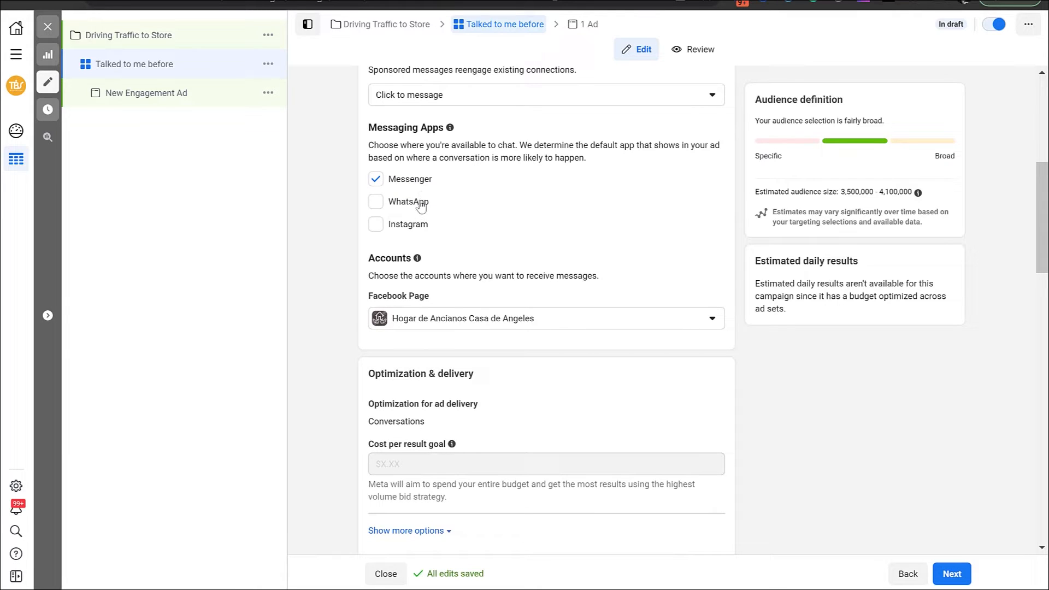
left_click(421, 204)
left_click(422, 224)
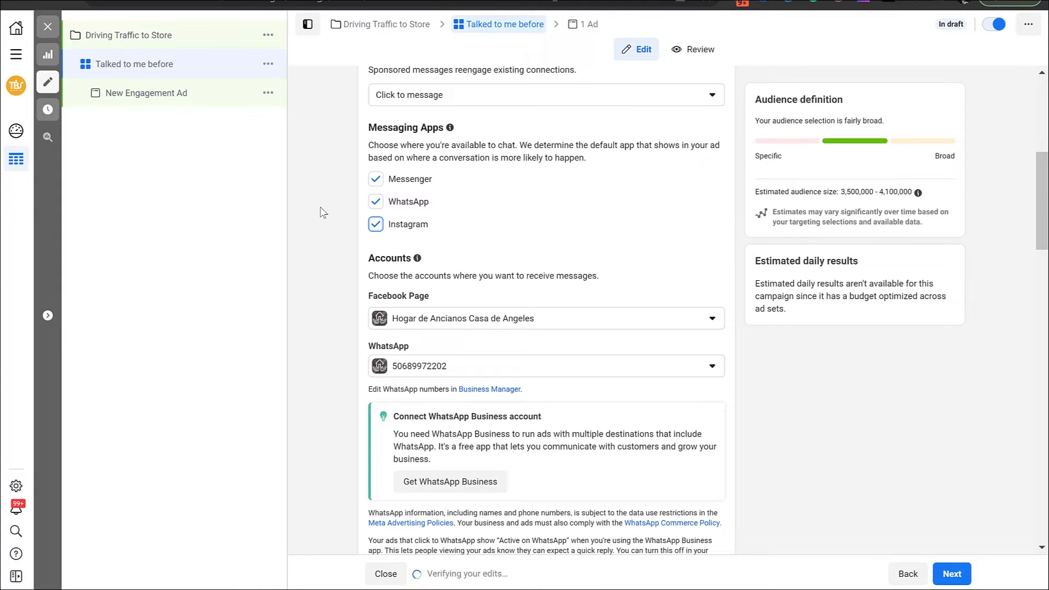
left_click(376, 224)
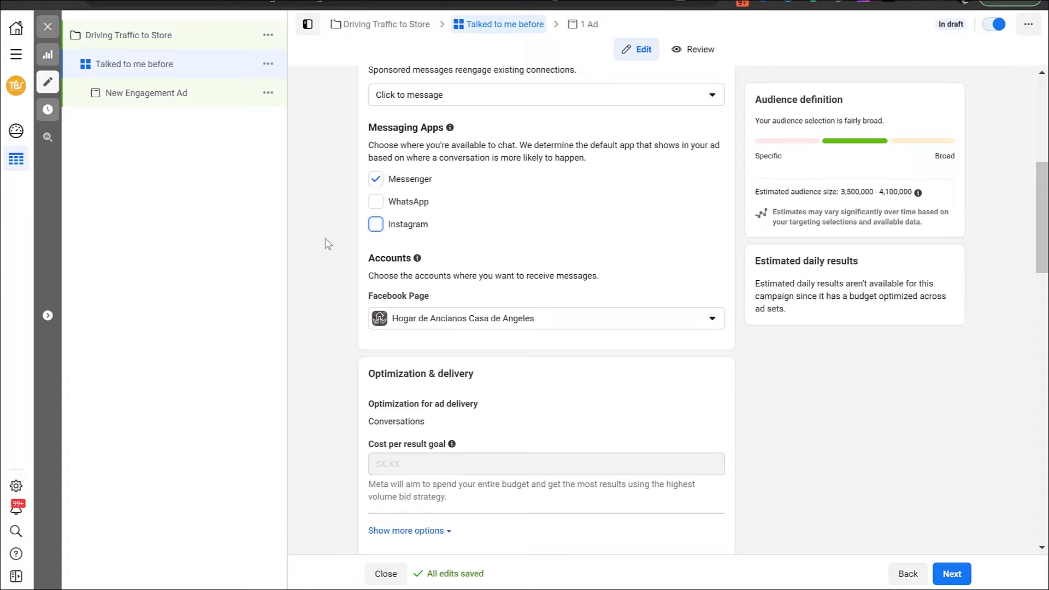
Start a new custom audience for the ad set with Facebook page as its source
scroll(327, 244, "down", 8)
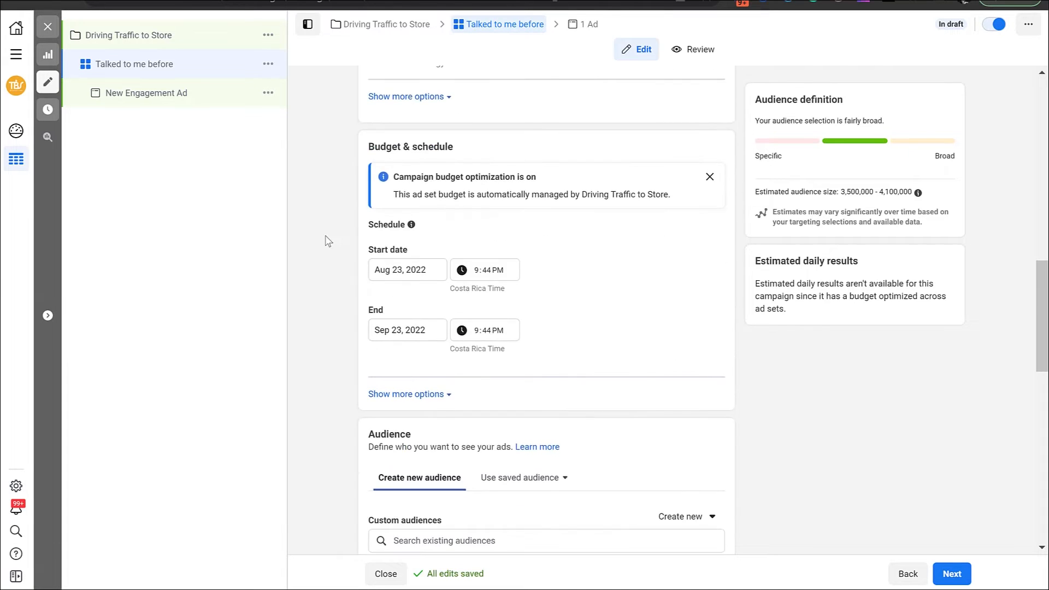
scroll(328, 241, "down", 1)
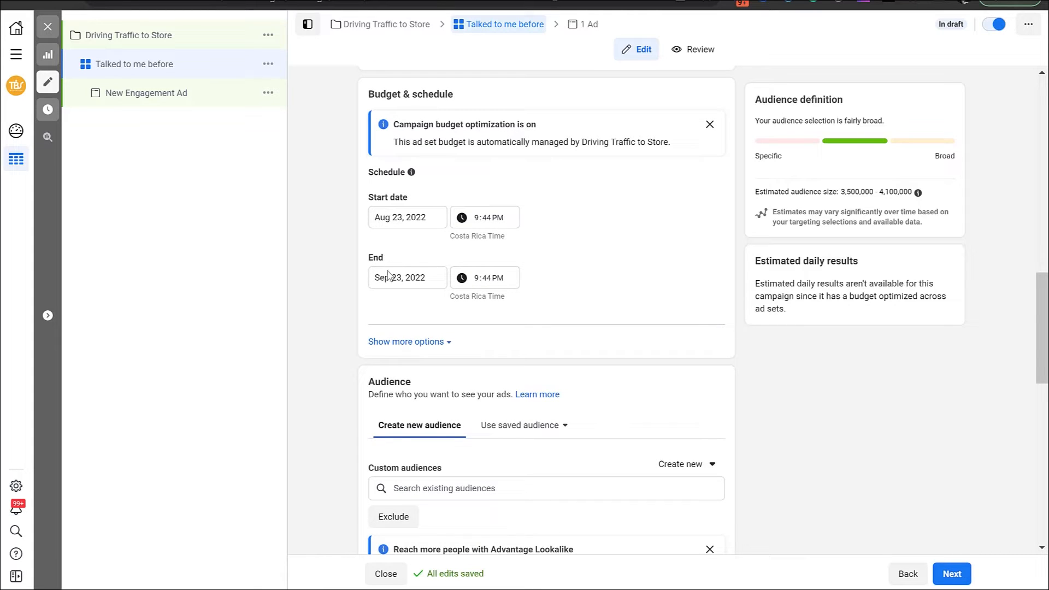
scroll(338, 340, "down", 1)
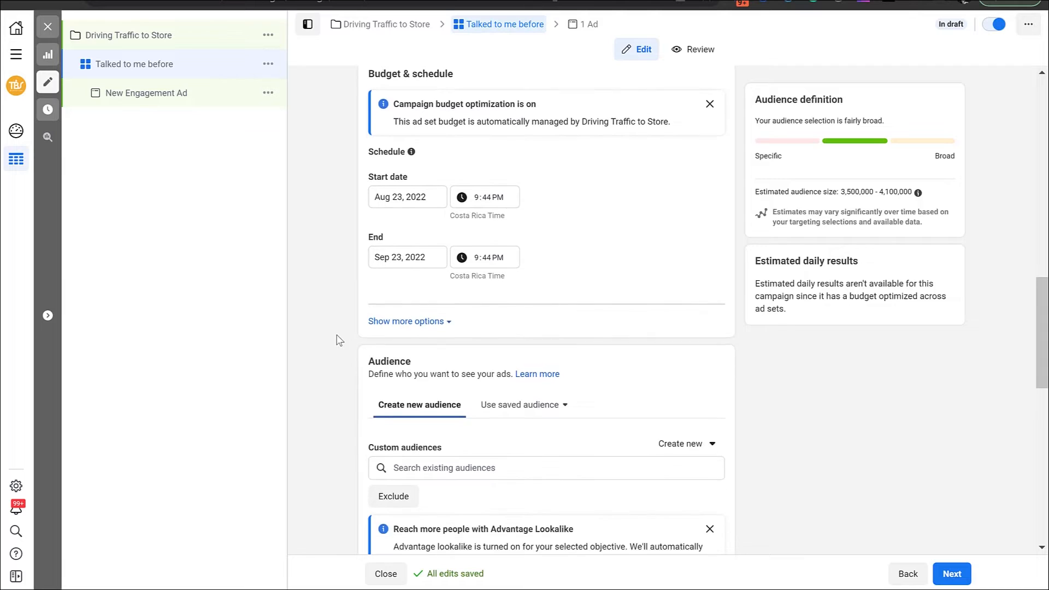
scroll(337, 340, "down", 3)
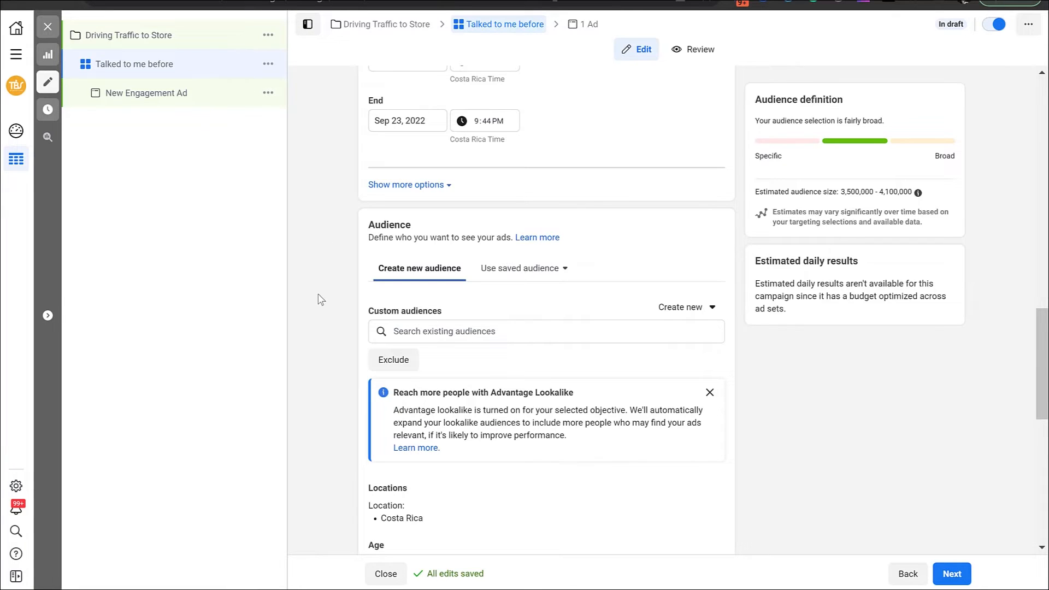
left_click(699, 313)
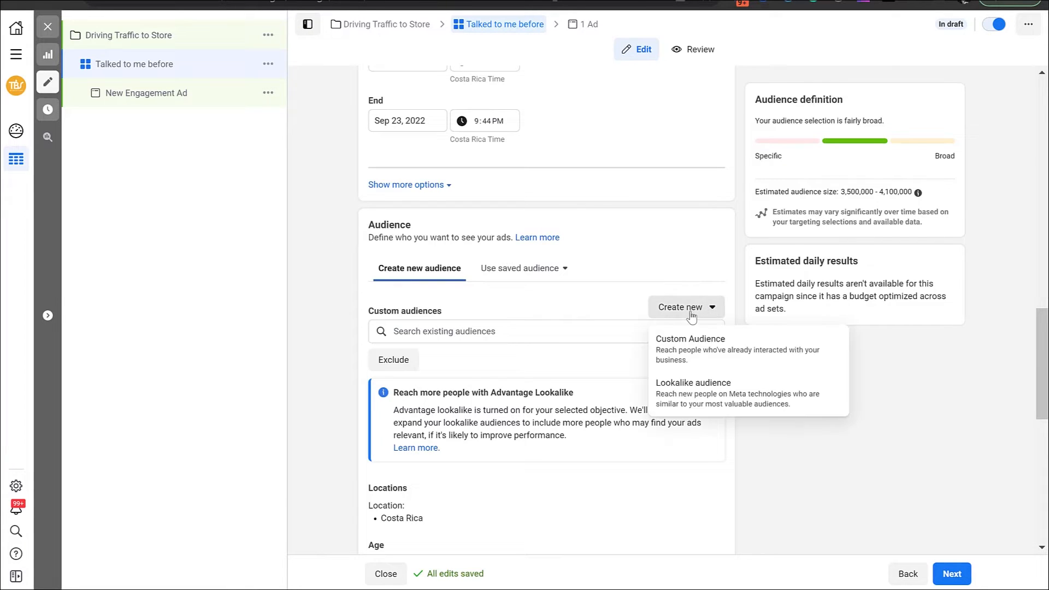
left_click(691, 355)
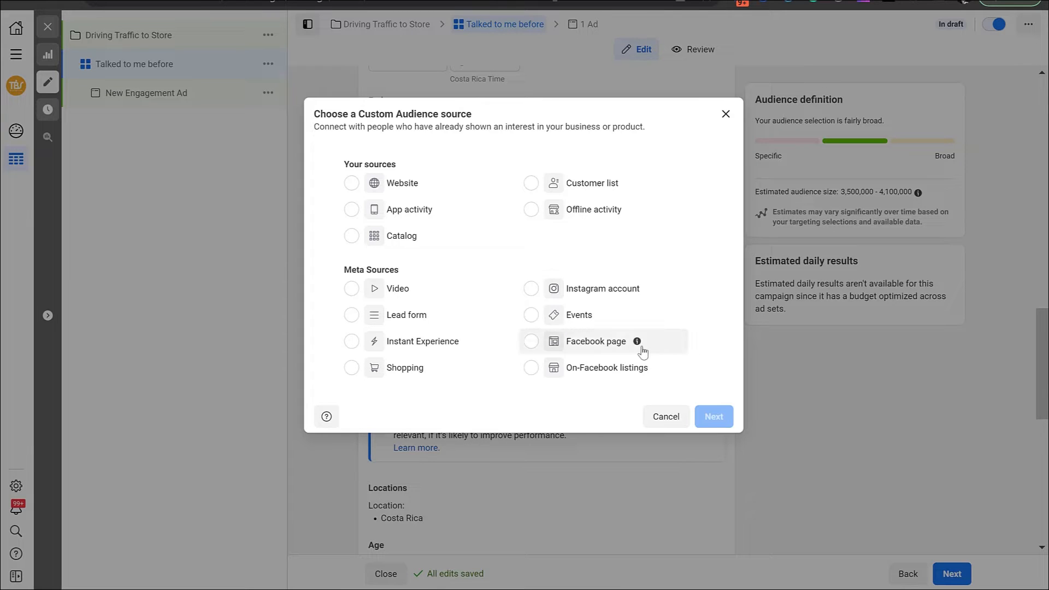
left_click(589, 347)
left_click(711, 415)
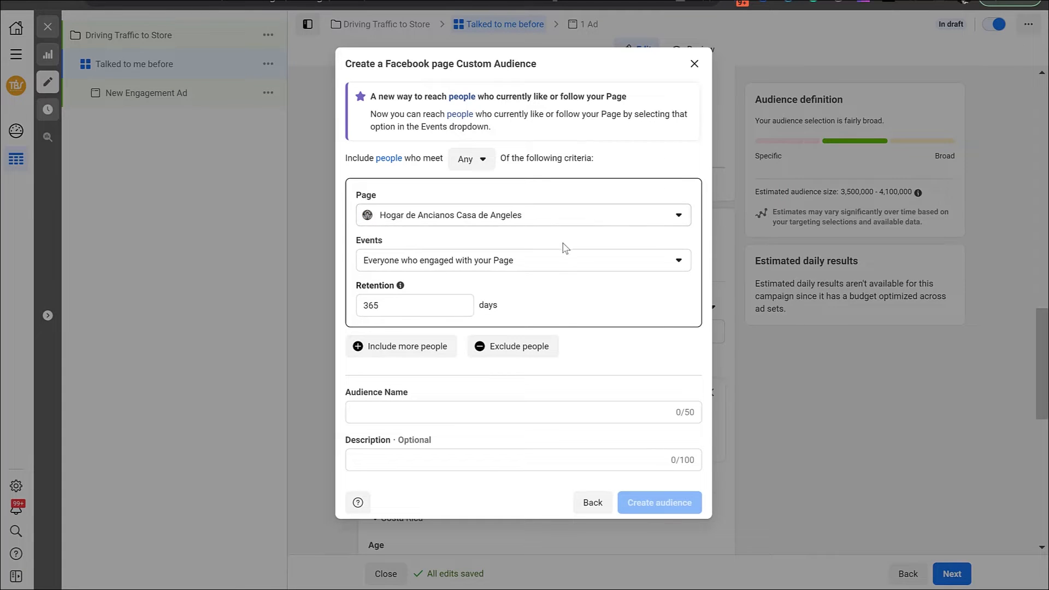
Base the audience on people who sent a message to the Page with 365 days retention, and create it as "Talked to me FB"
left_click(559, 264)
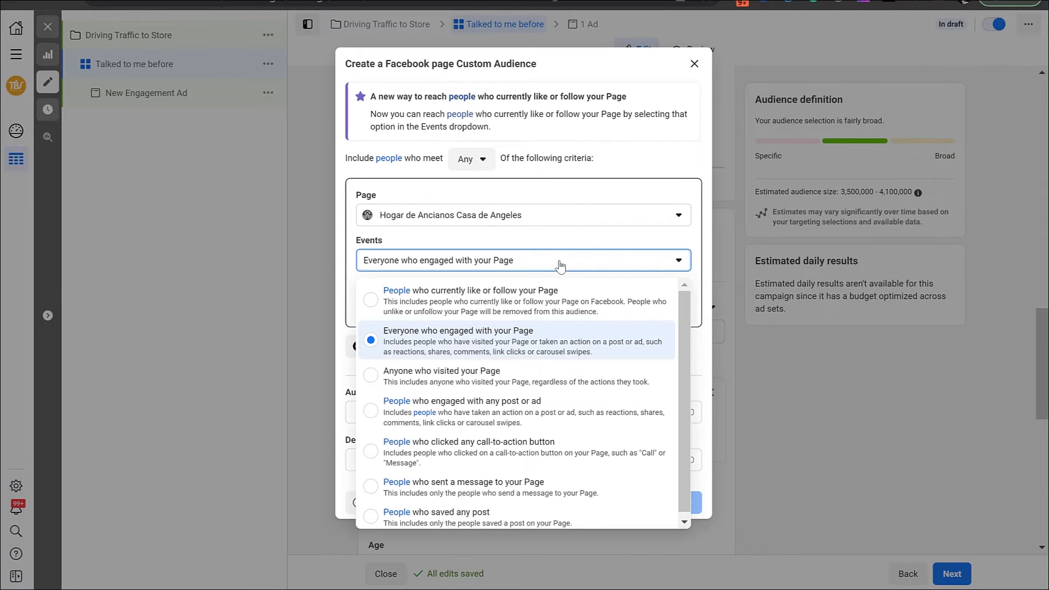
left_click(544, 493)
left_click(367, 304)
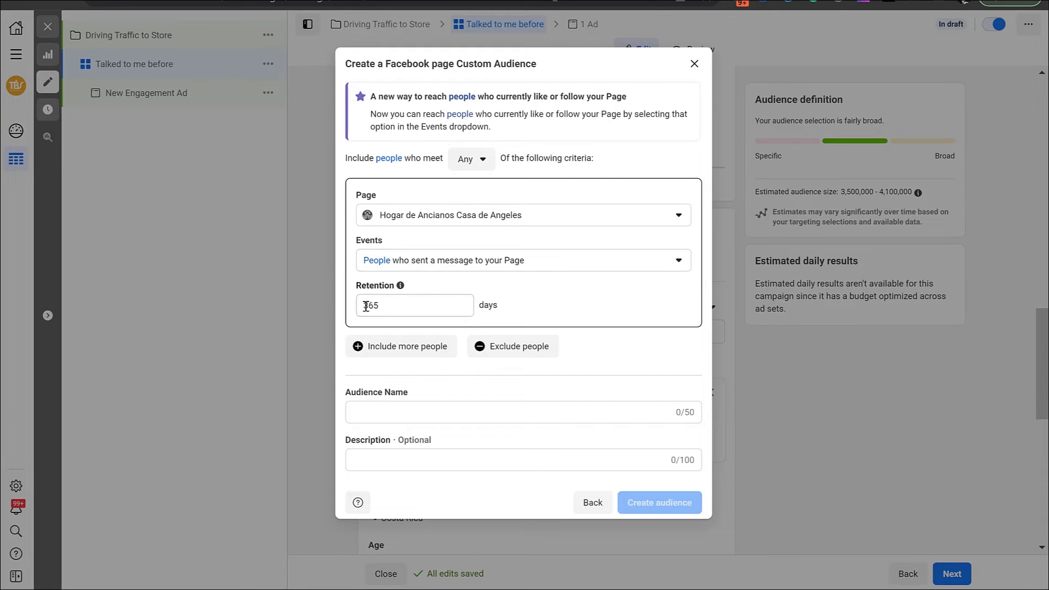
key("BackSpace")
key("BackSpace")
key("BackSpace")
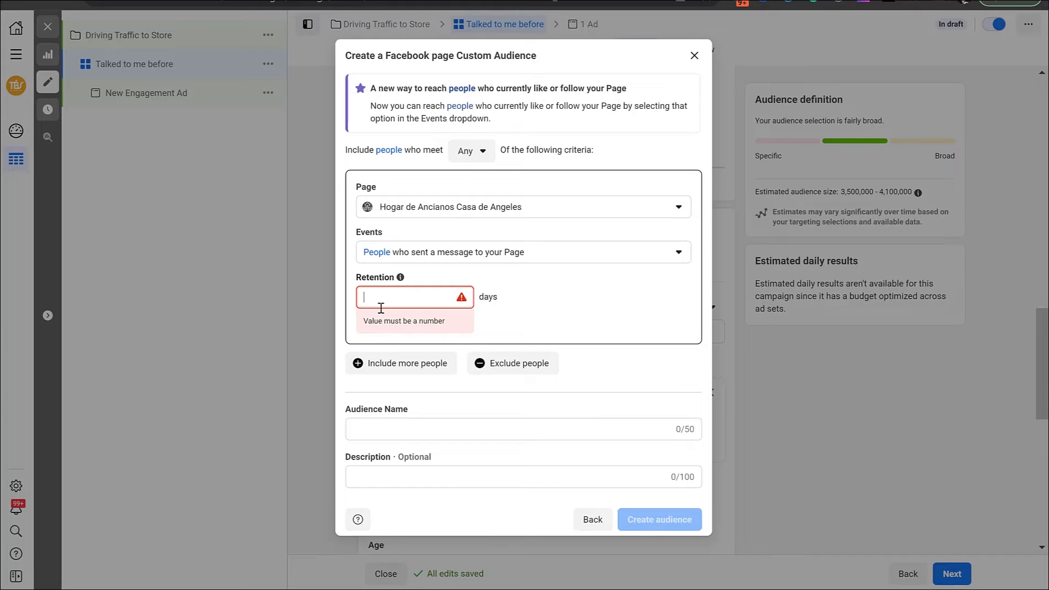
type("90")
key("BackSpace")
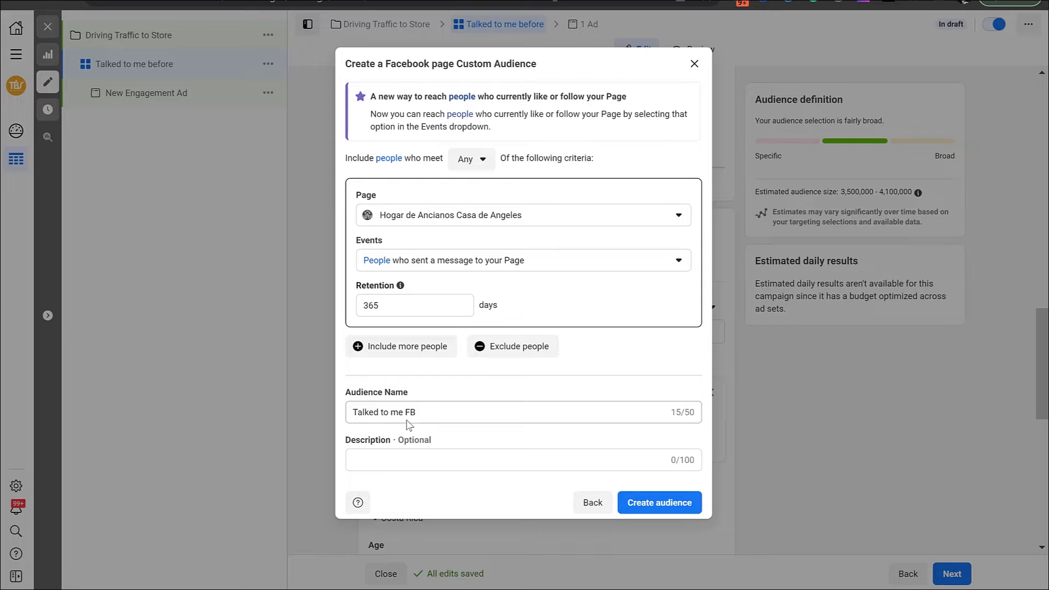
left_click(664, 505)
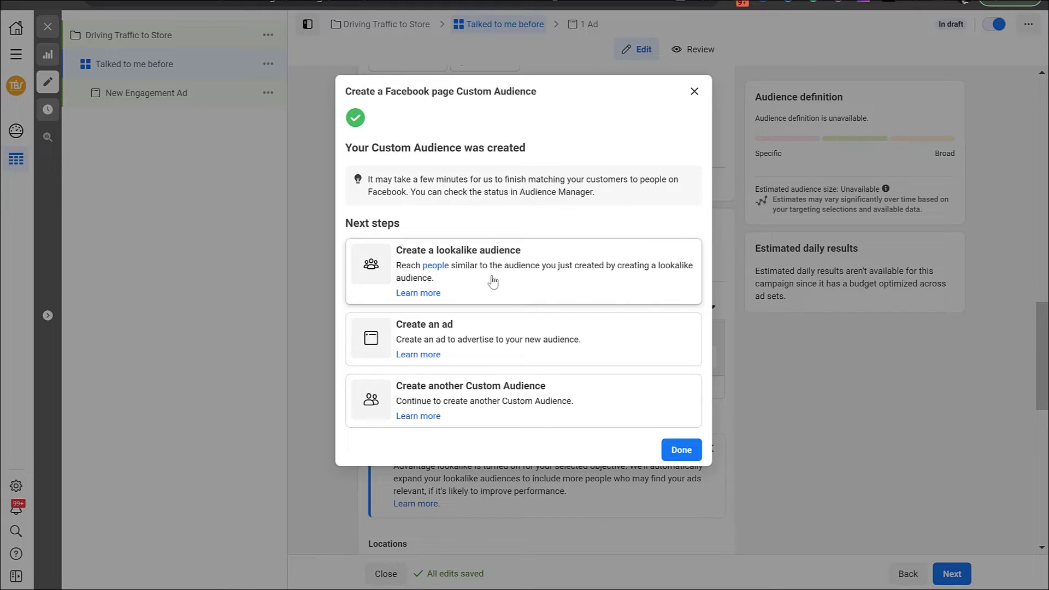
Create a 1% Costa Rica lookalike audience from "Talked to me FB" and remove the lookalike from the ad set's custom audiences
left_click(492, 282)
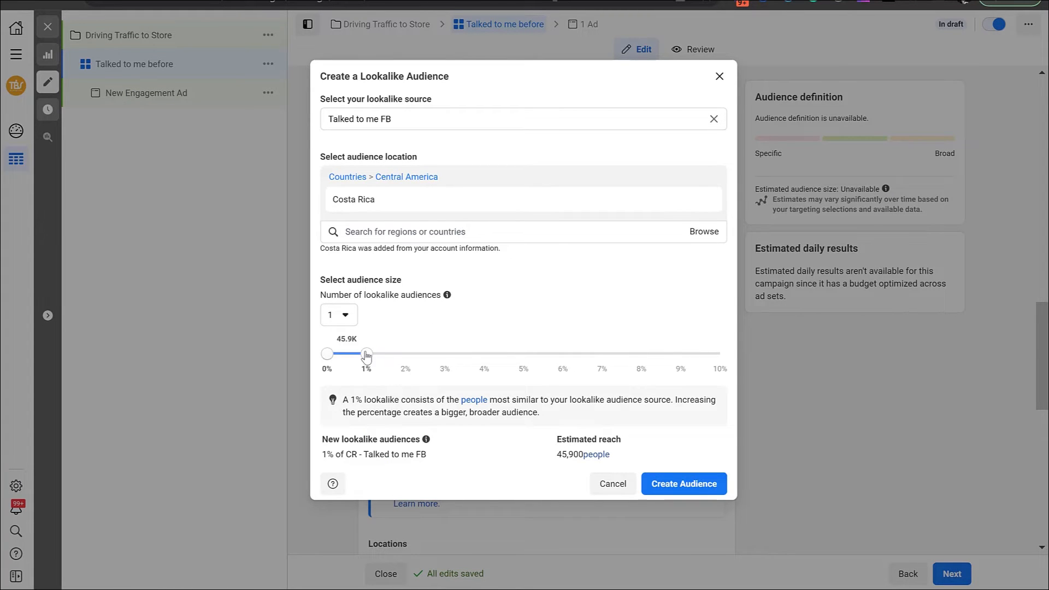
mouse_move(366, 354)
left_mouse_down()
mouse_move(640, 373)
mouse_move(720, 364)
mouse_move(367, 359)
left_mouse_up()
left_click(689, 488)
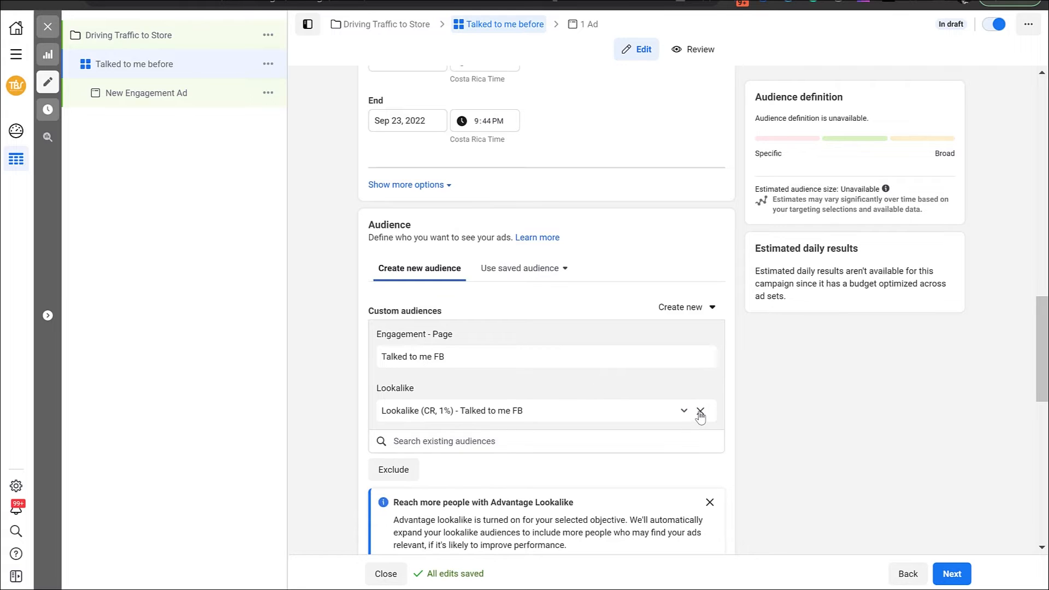
left_click(700, 411)
Switch the ad set to manual placements on Facebook, Instagram and Audience network, with Messenger excluded
scroll(319, 300, "down", 9)
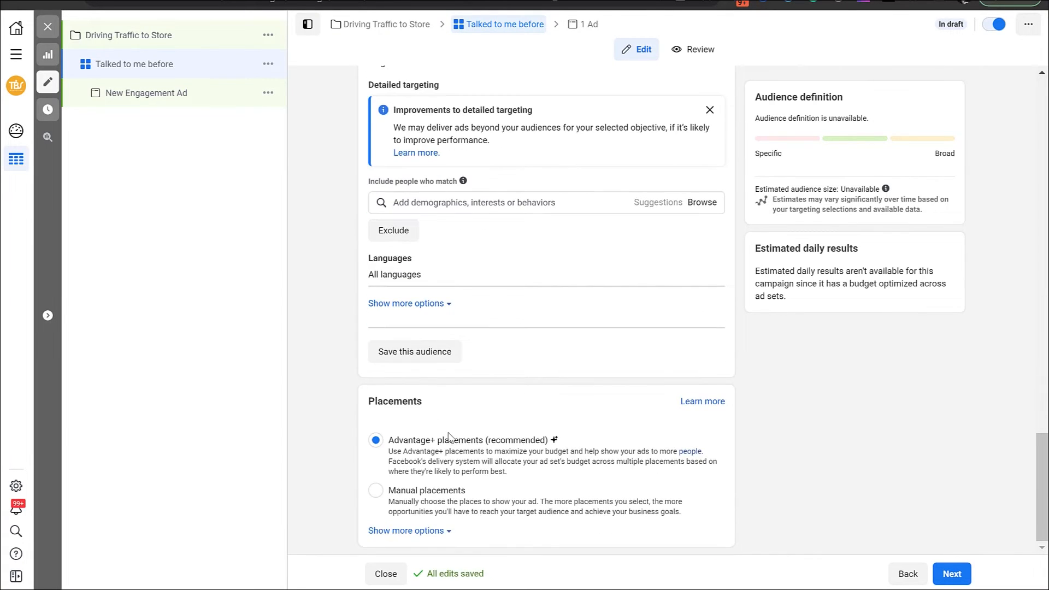
left_click(377, 491)
scroll(331, 415, "down", 5)
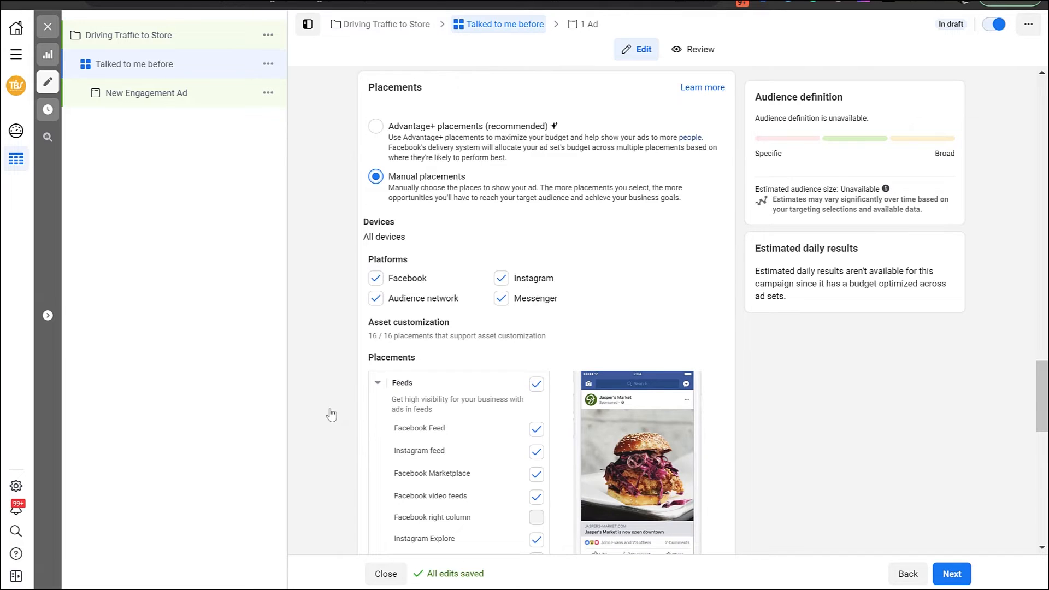
left_click(502, 279)
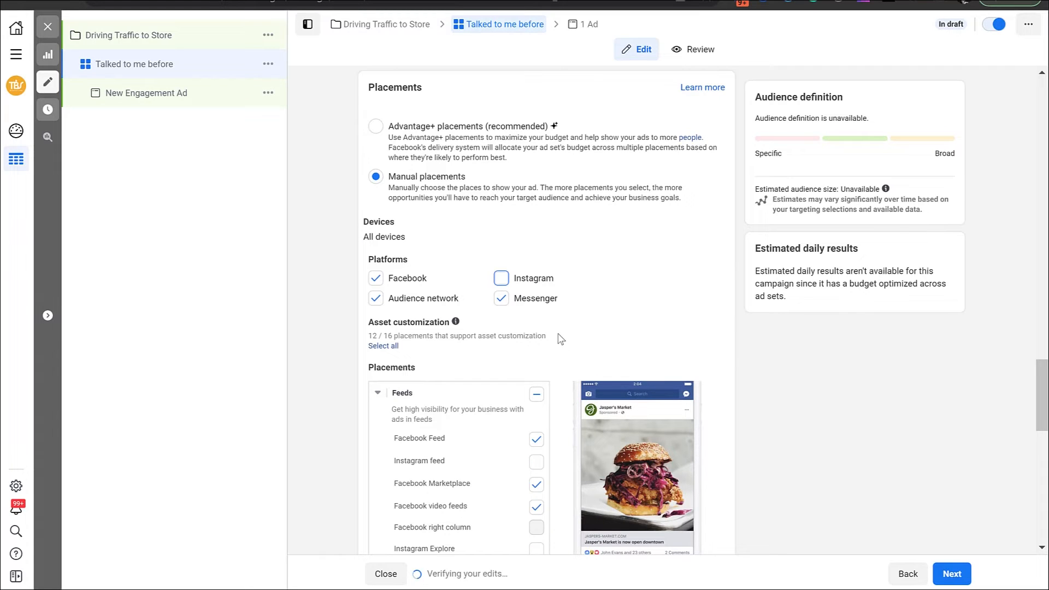
left_click(501, 299)
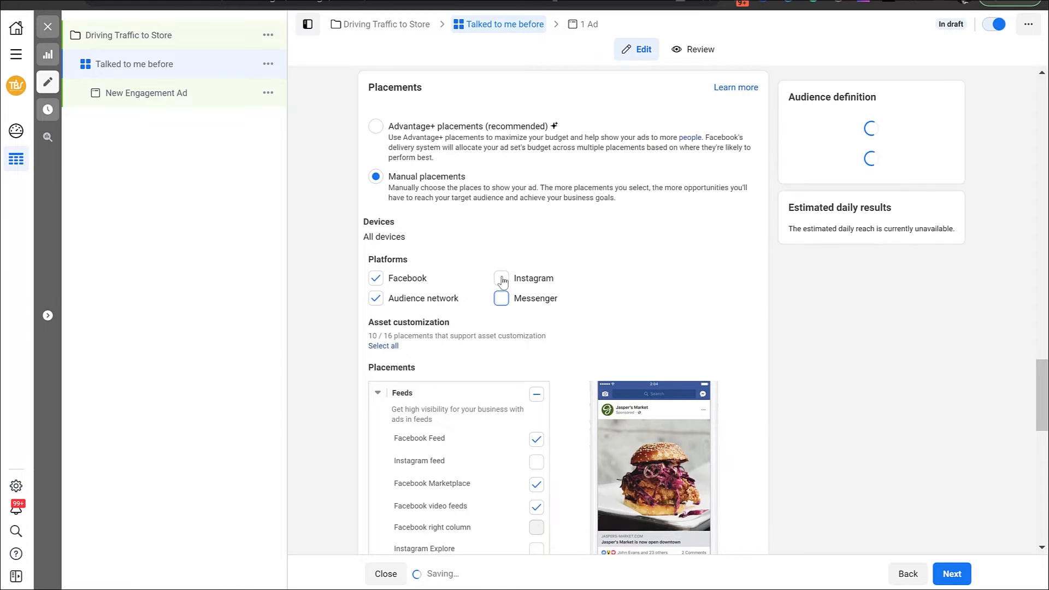
left_click(501, 279)
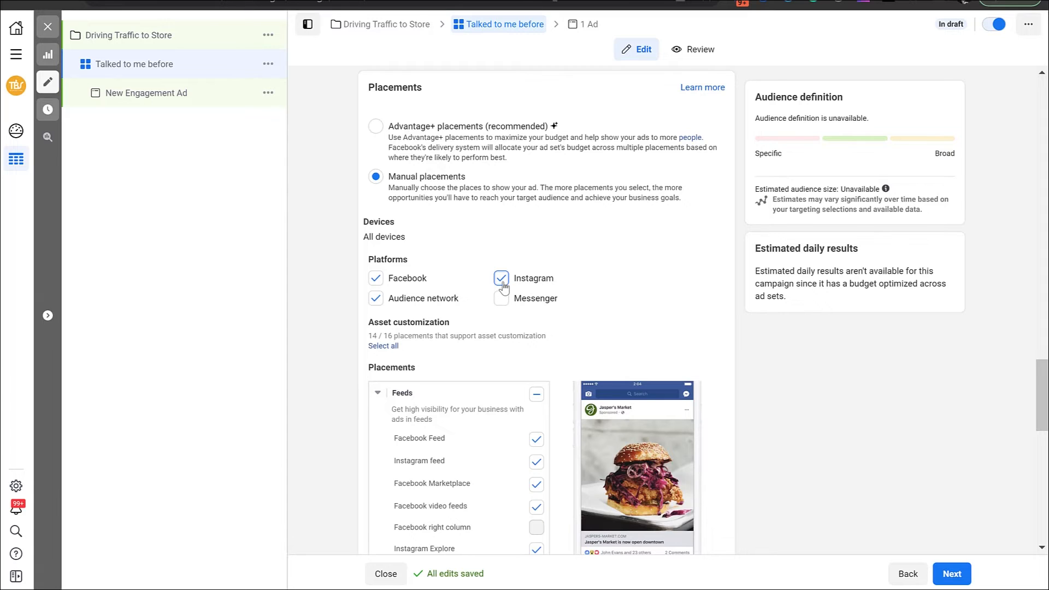
Add Messenger to the ad set's manual placement platforms and exclude Instagram
left_click(502, 297)
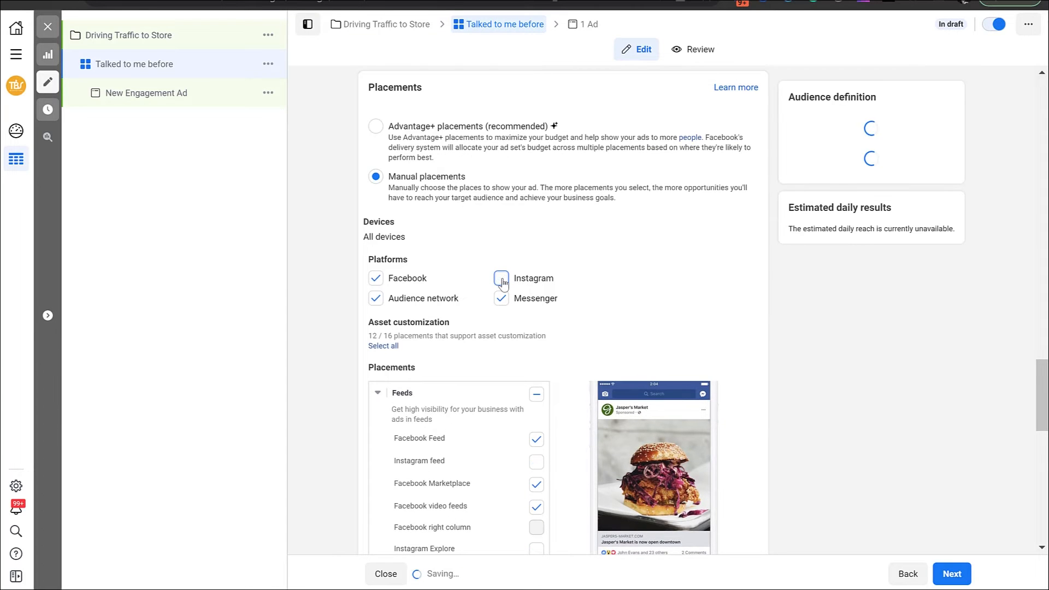
left_click(501, 280)
scroll(357, 358, "down", 2)
scroll(356, 358, "down", 1)
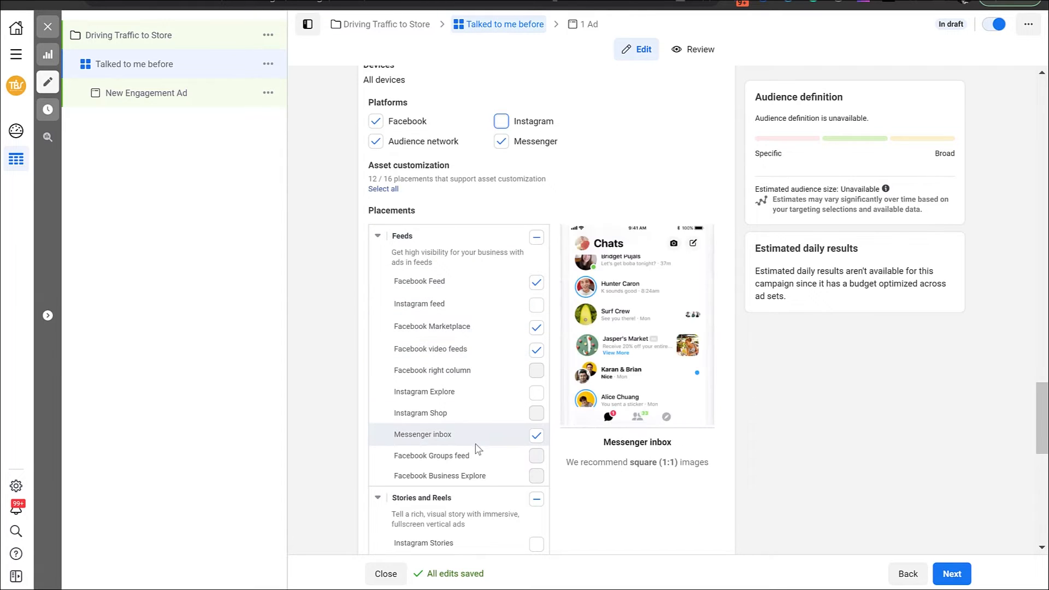
Proceed from the ad set to its engagement ad and rename the ad as 1
left_click(951, 573)
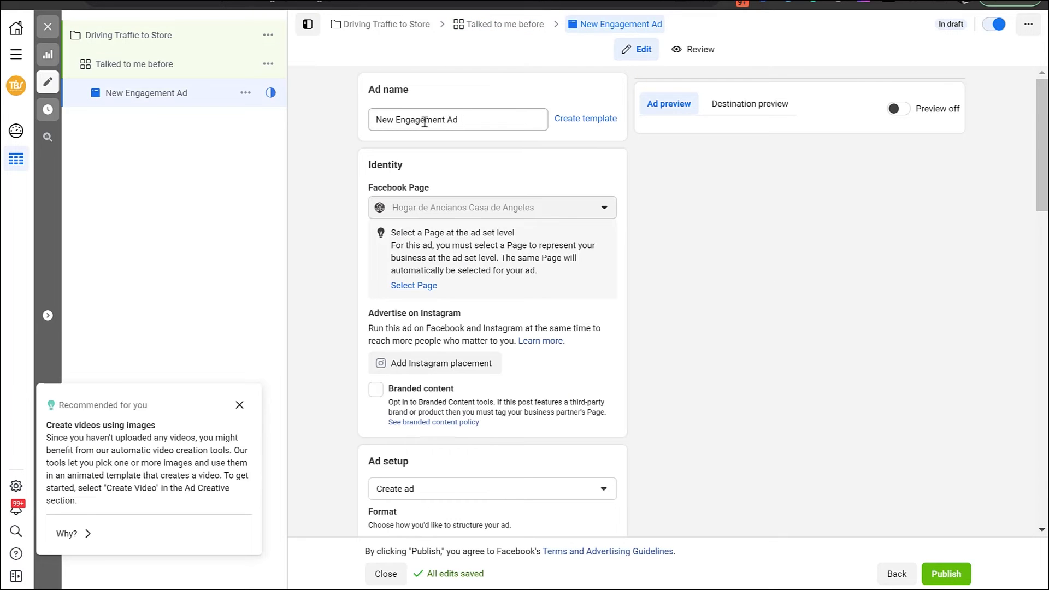
triple_click(425, 120)
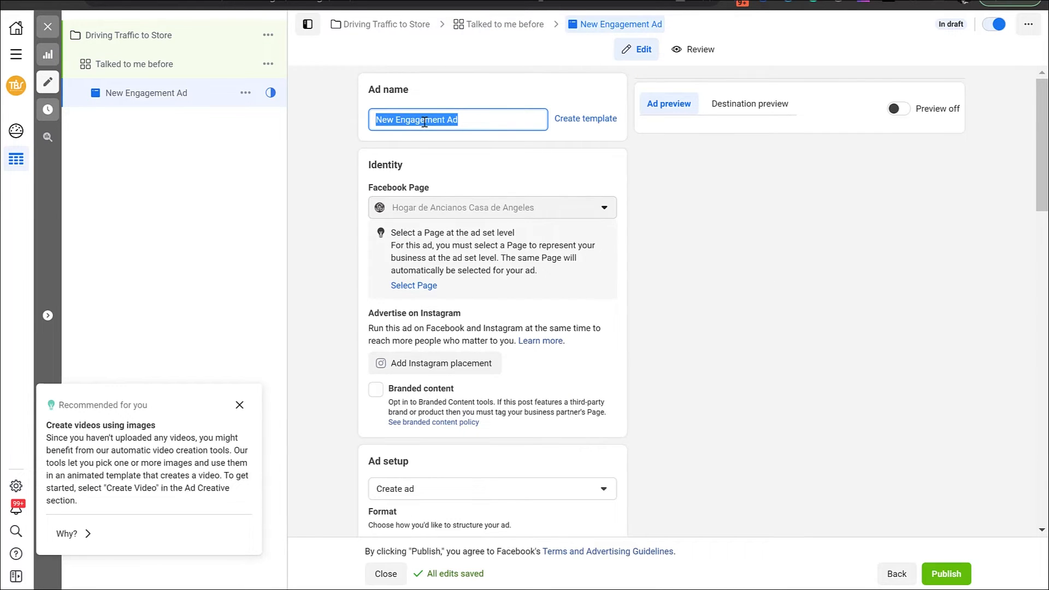
type("1")
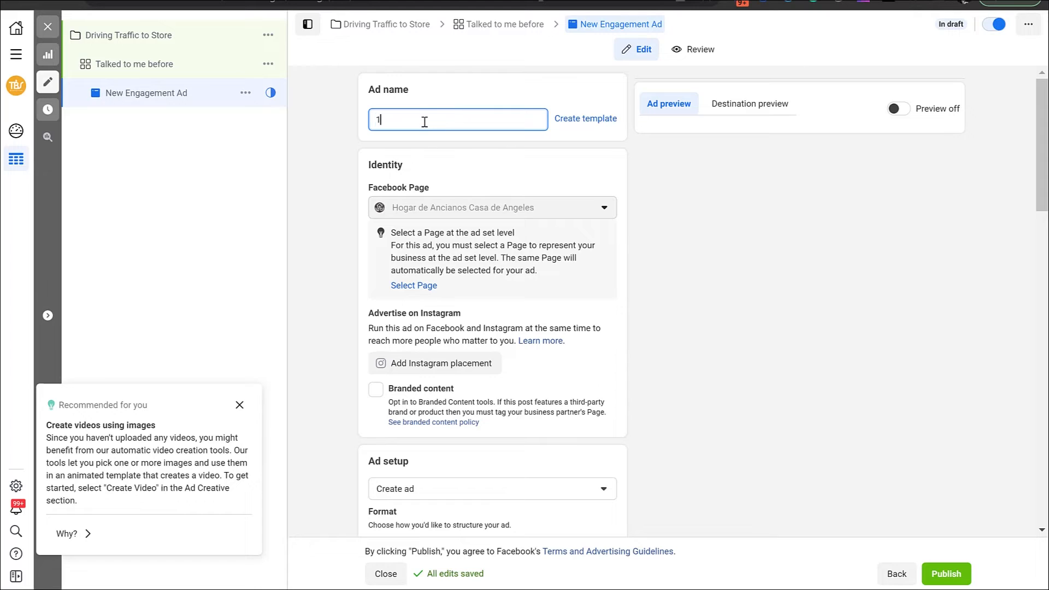
left_click(338, 194)
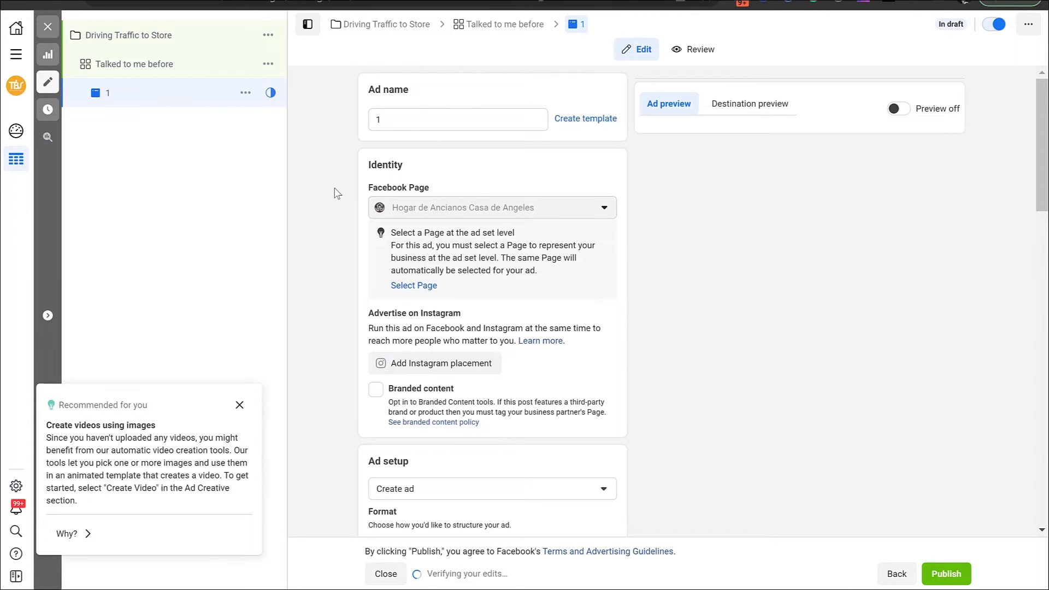
Add the 1080 × 1080 account image 1.png_105 as ad 1's media and proceed to the placement crops
scroll(337, 194, "down", 5)
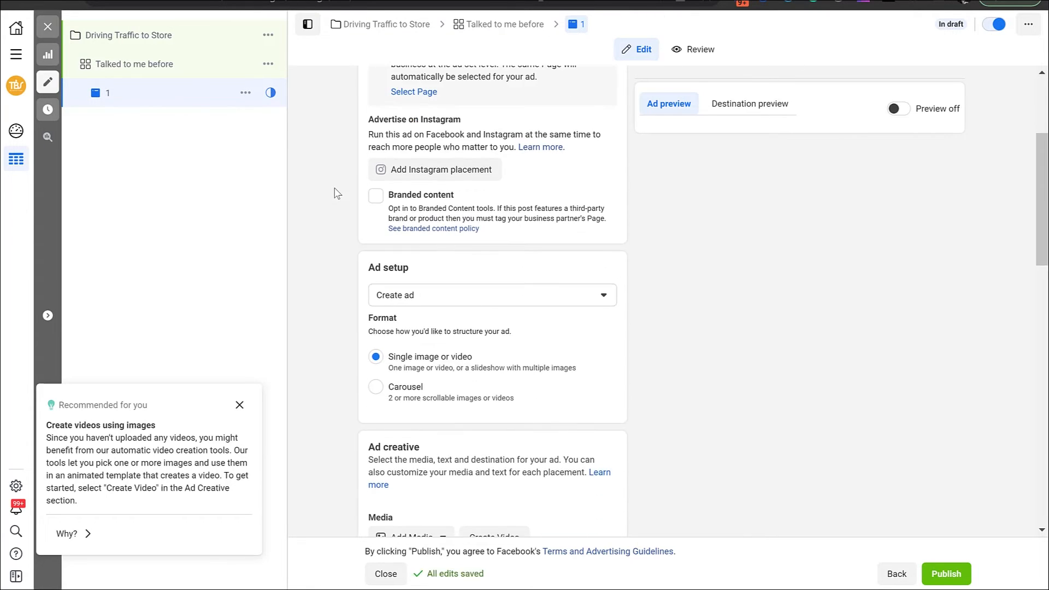
scroll(338, 194, "down", 3)
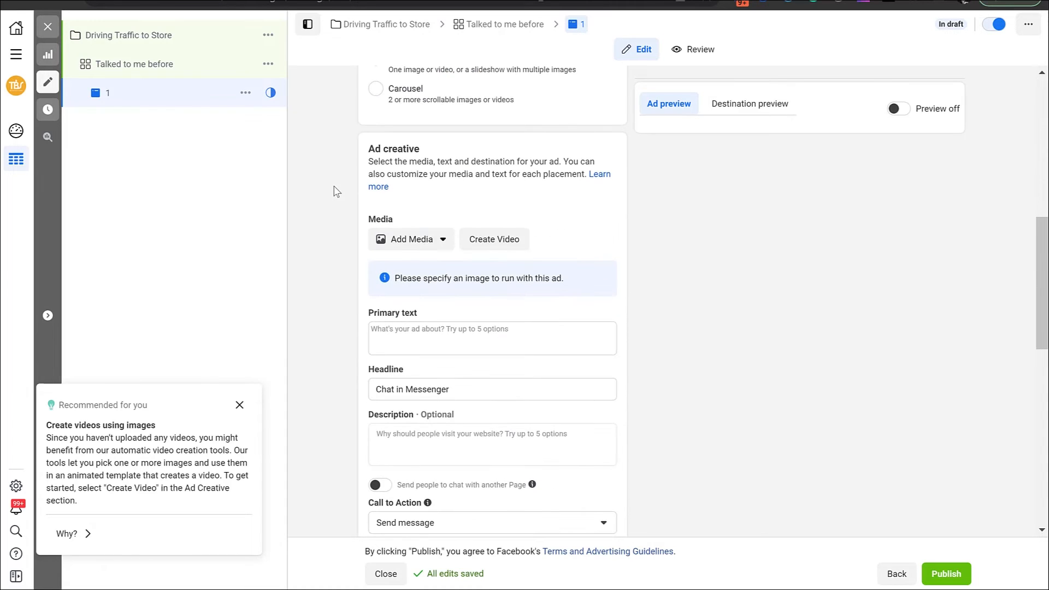
left_click(418, 239)
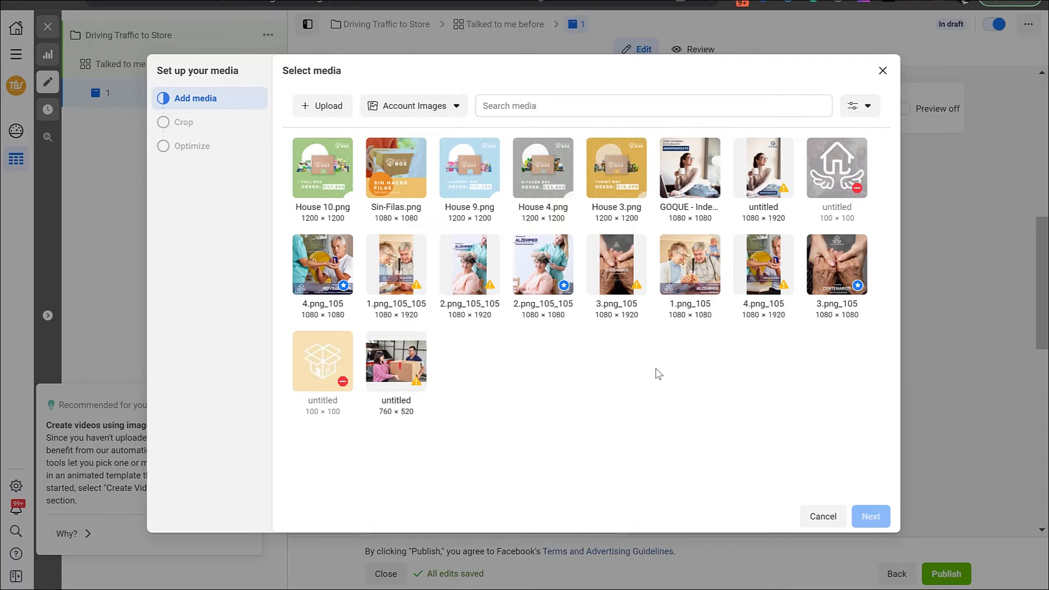
left_click(684, 270)
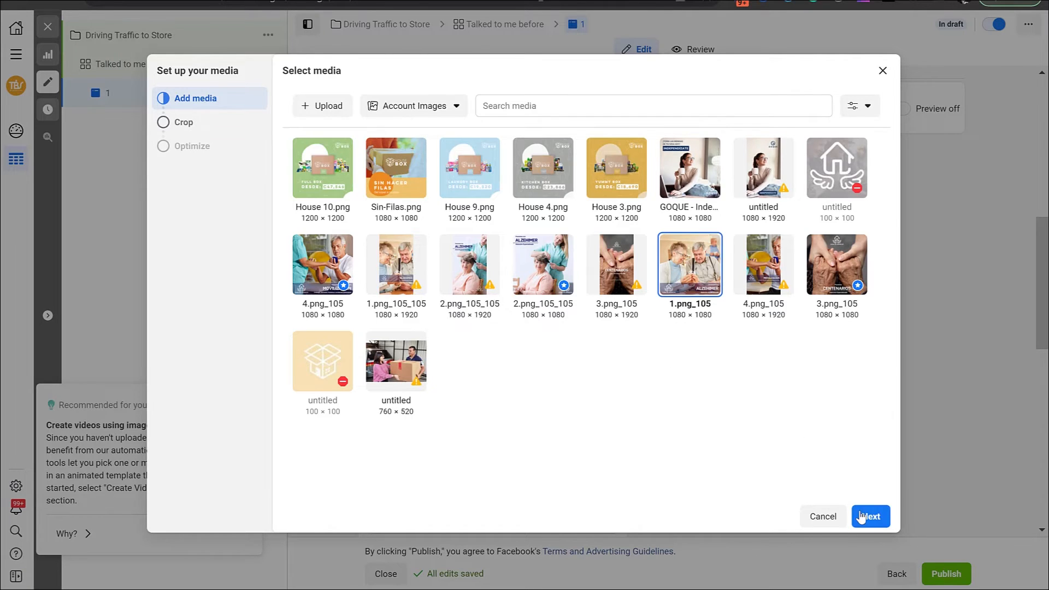
left_click(861, 516)
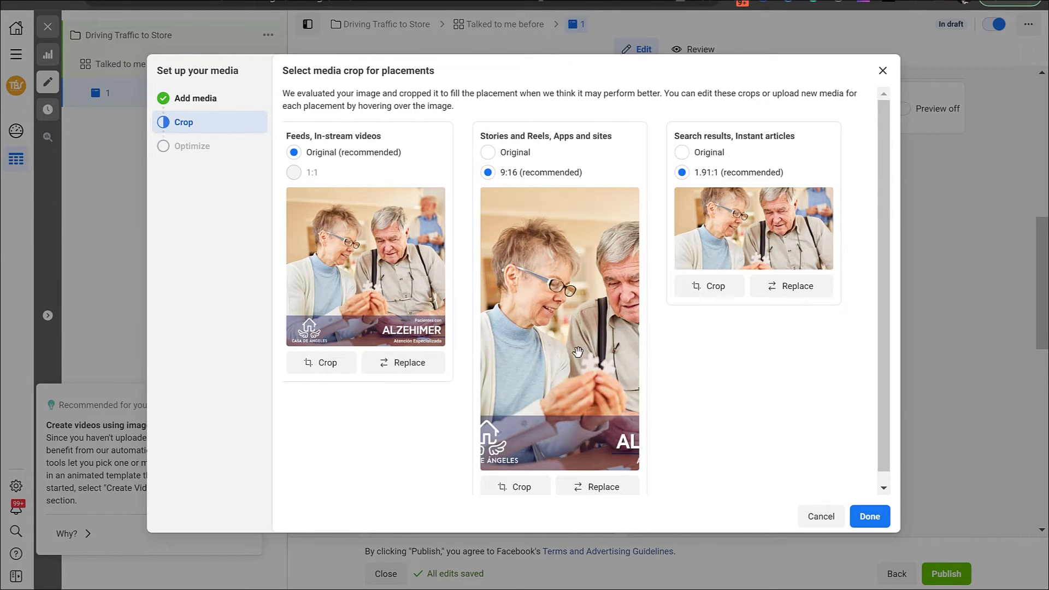
Replace the Stories and Reels, Apps and sites media with the 1080 × 1920 image 4.png_105 and finish the media setup
left_click(597, 491)
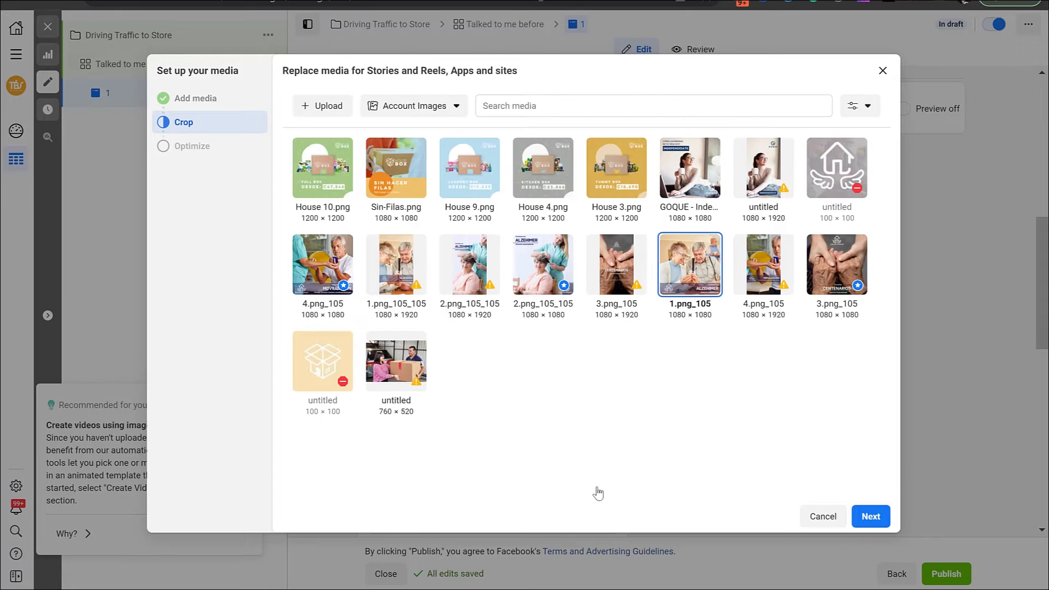
left_click(763, 286)
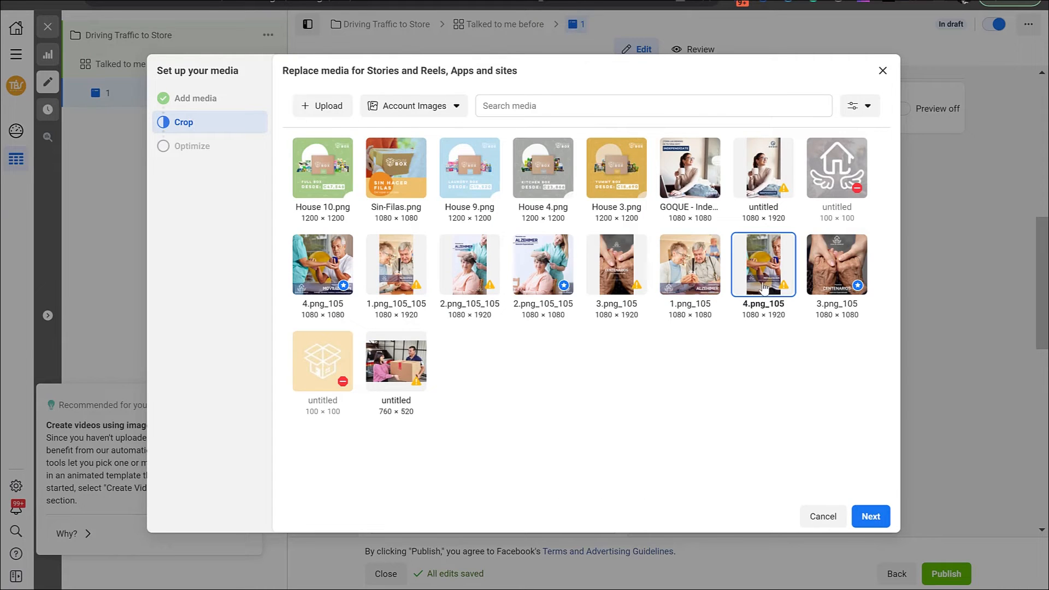
left_click(873, 518)
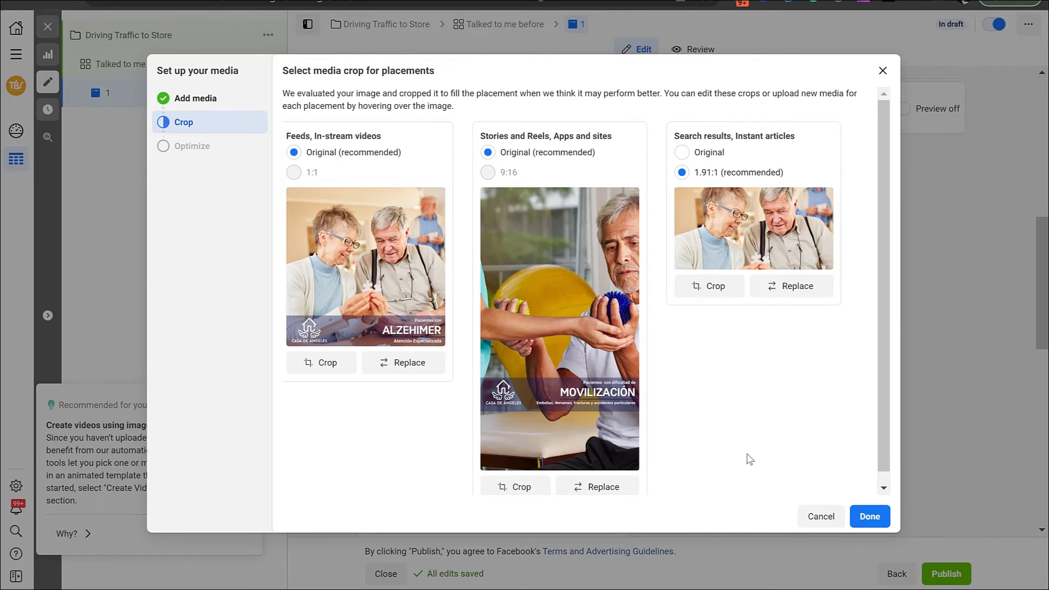
left_click(874, 521)
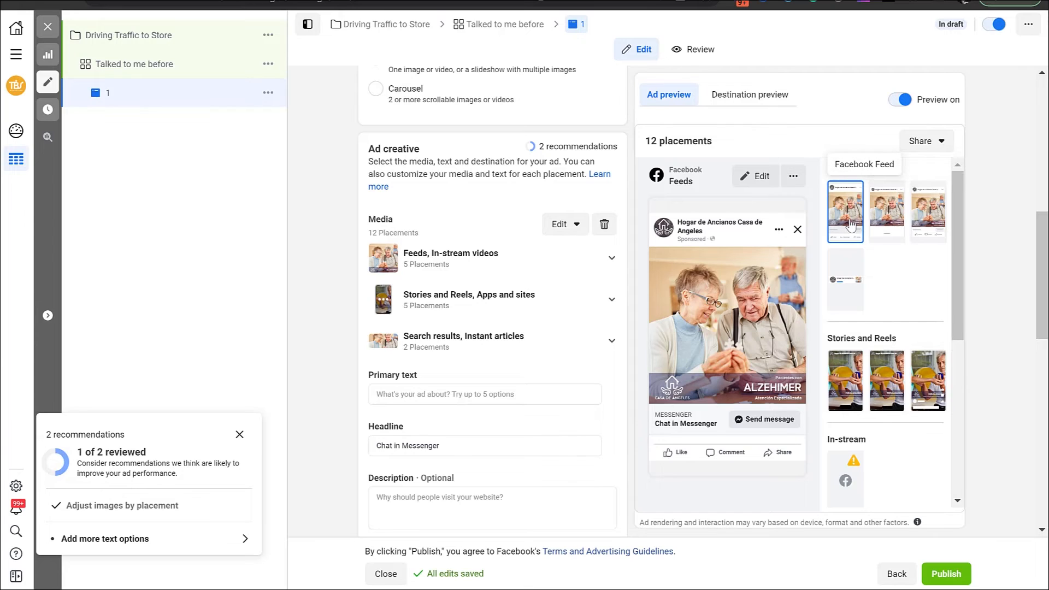
Set ad 1's primary text to "Hello!" and its headline to "Lets Chat!"
left_click(421, 393)
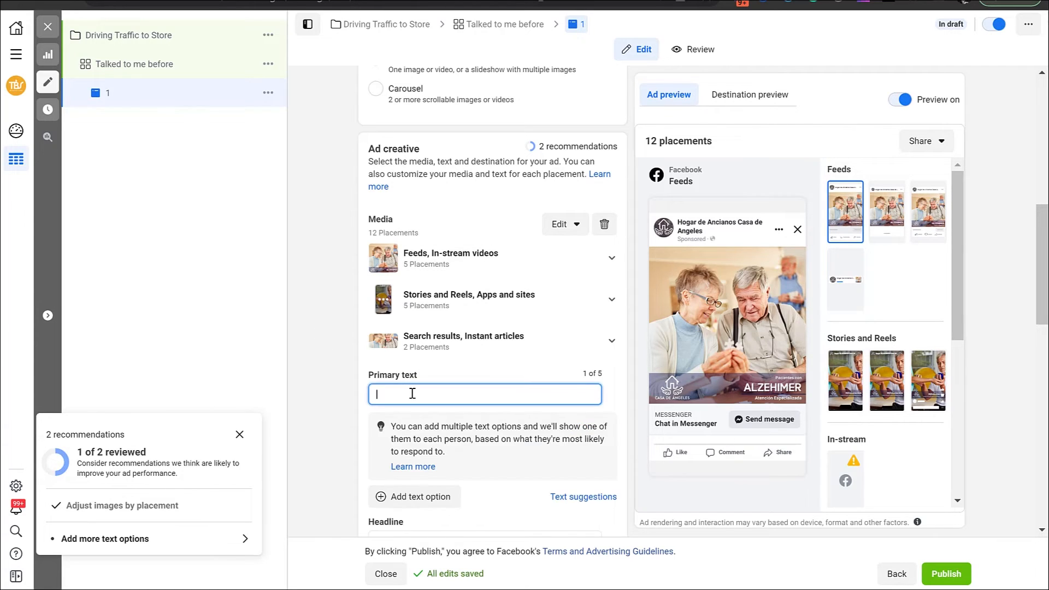
type("Hello!")
left_click(664, 248)
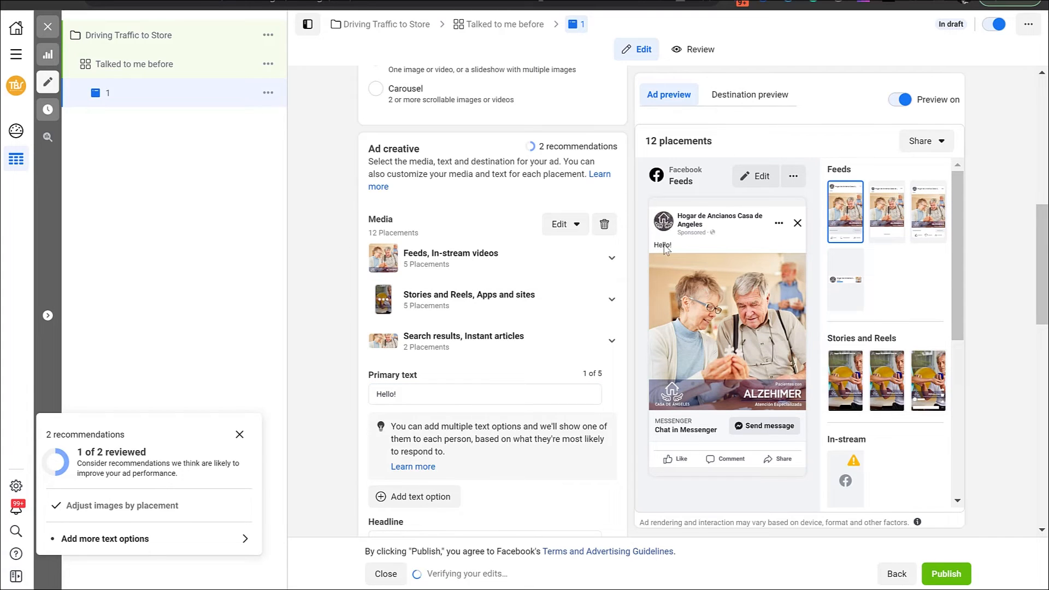
left_click(436, 393)
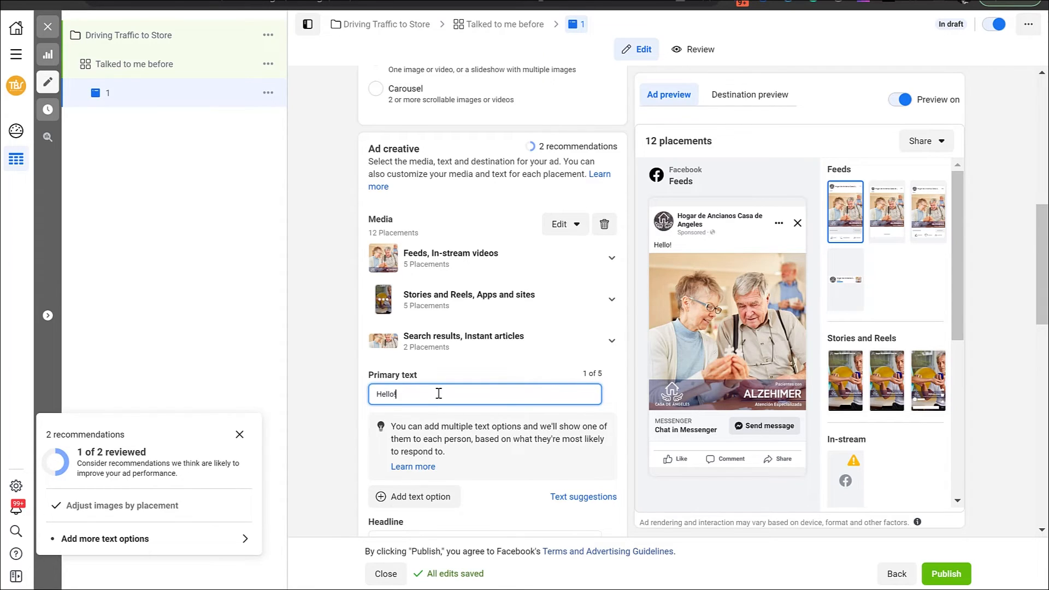
scroll(438, 394, "down", 3)
triple_click(416, 386)
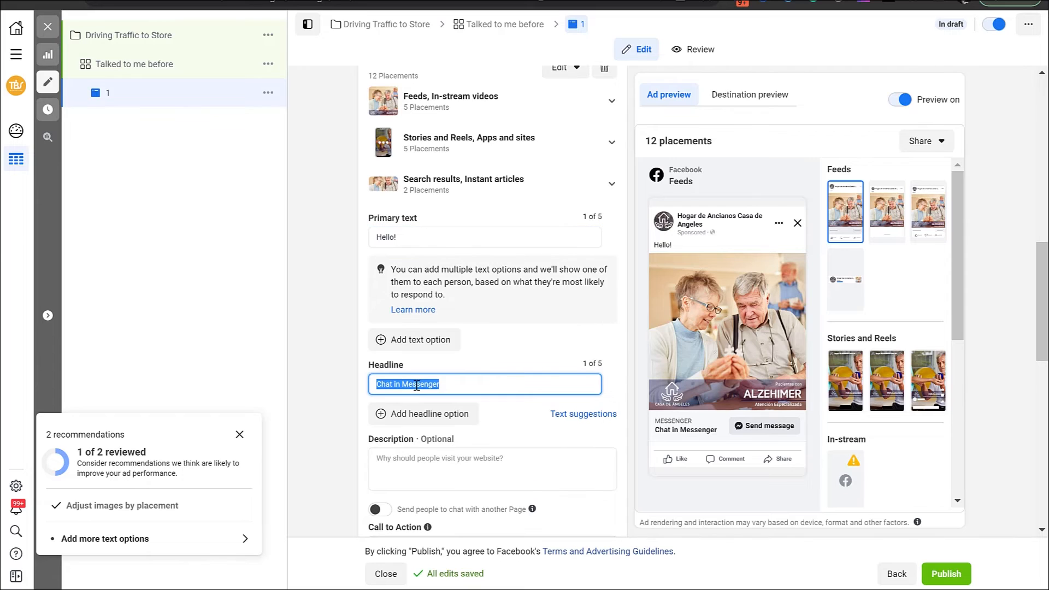
type("Lets Chat!")
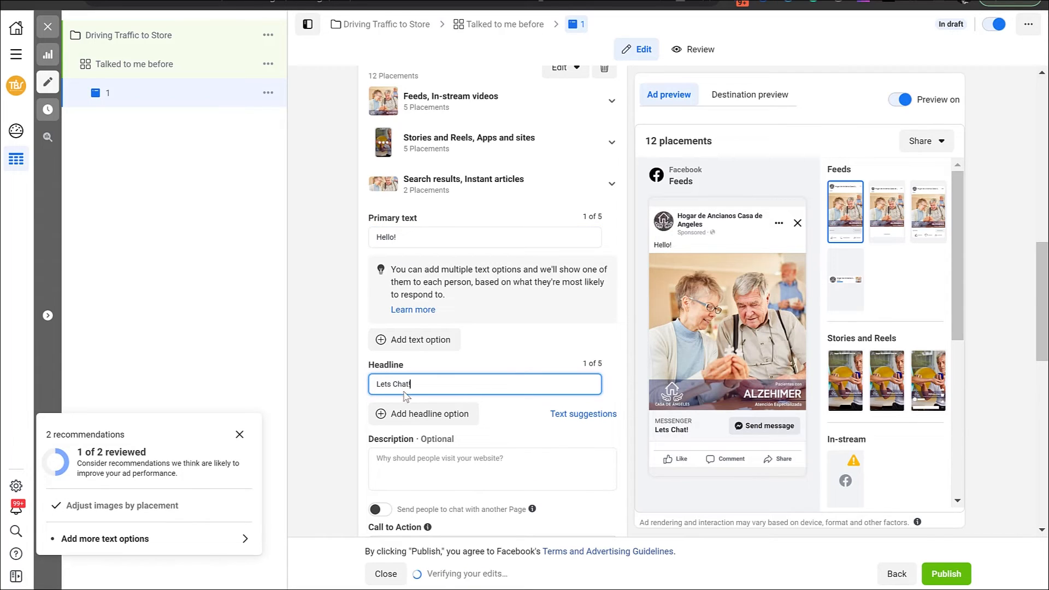
Review ad 1's call-to-action choices, its message template section and the actions available for the ad
scroll(381, 348, "down", 5)
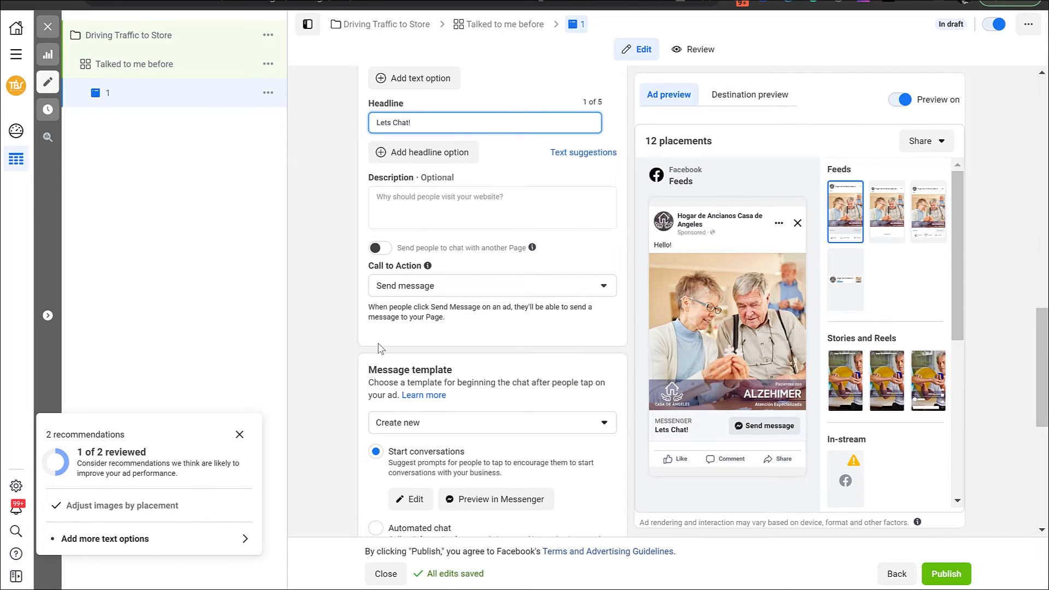
left_click(420, 289)
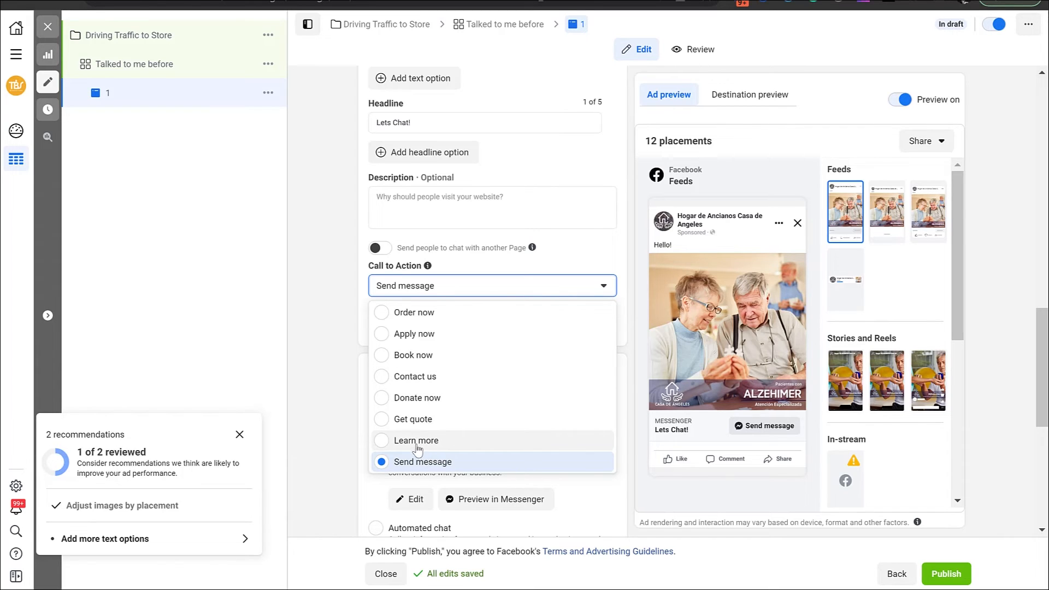
scroll(360, 347, "down", 2)
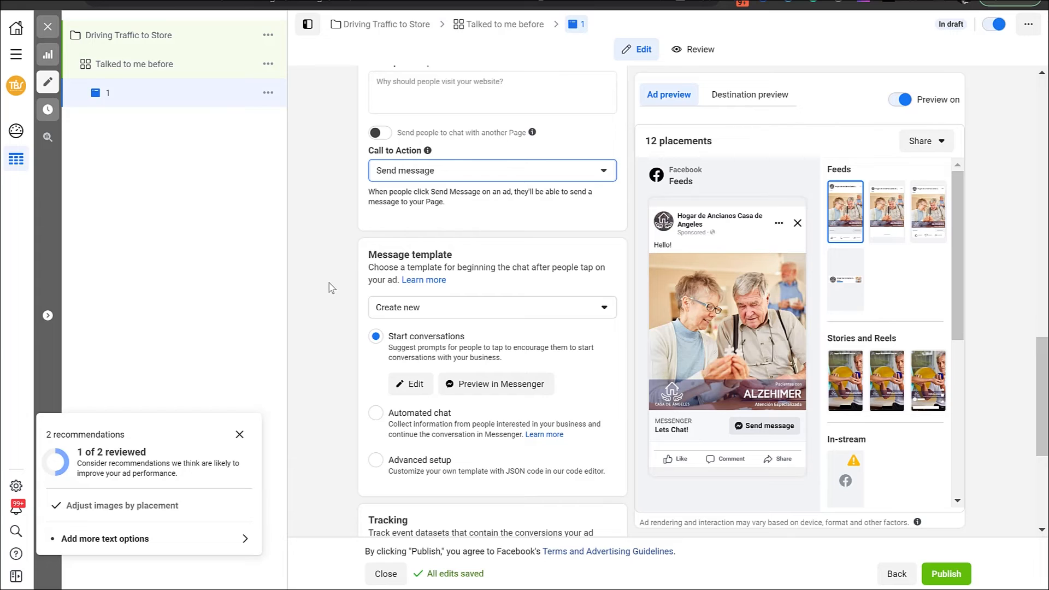
left_click(268, 93)
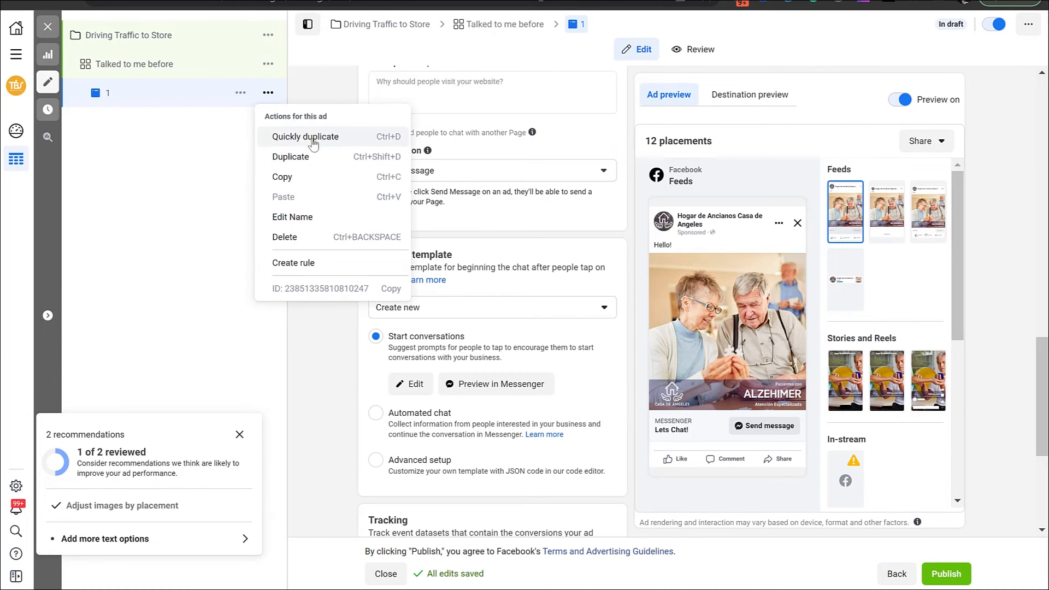
left_click(326, 378)
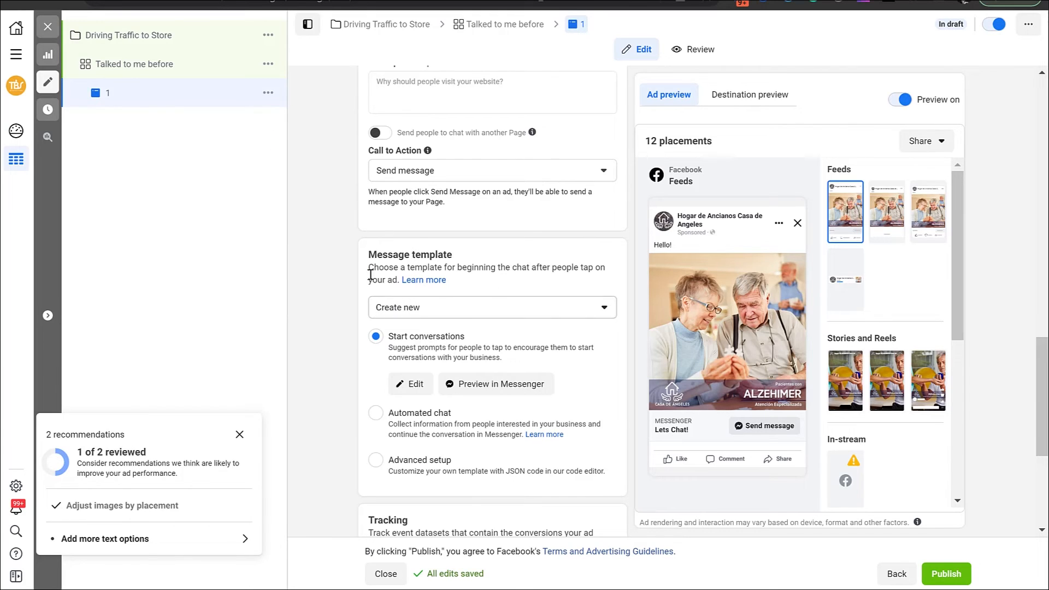
left_click_drag(374, 256, 435, 256)
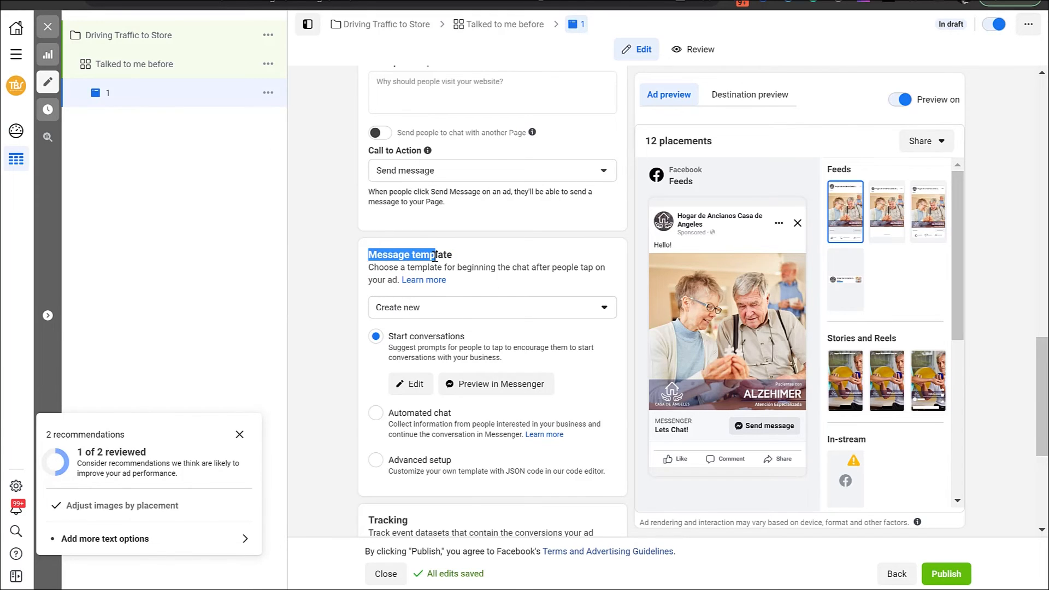
Quickly duplicate ad 1 within the ad set and rename the copy as 2
left_click(269, 93)
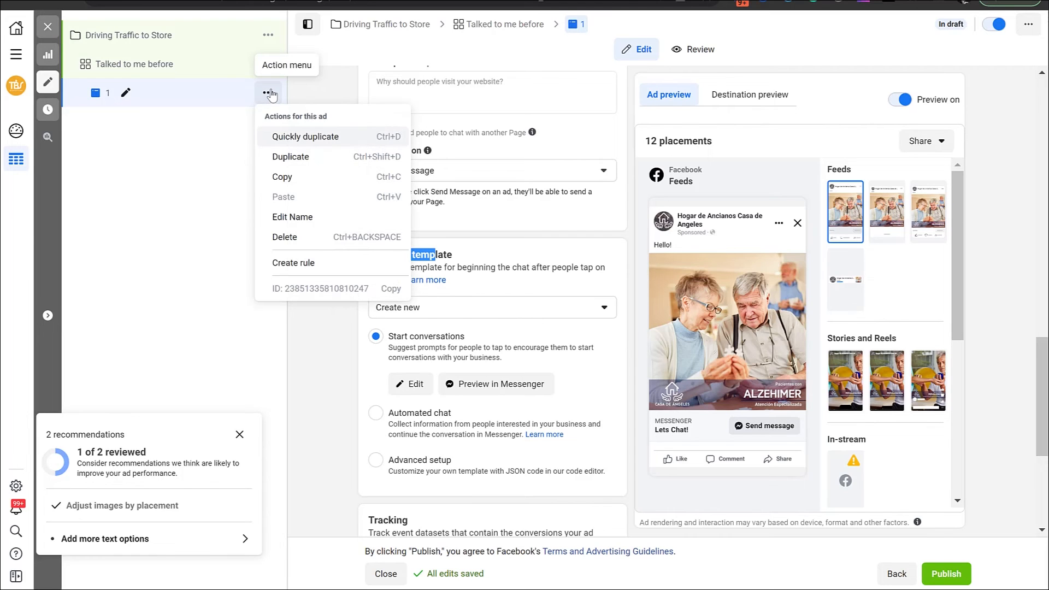
left_click(291, 140)
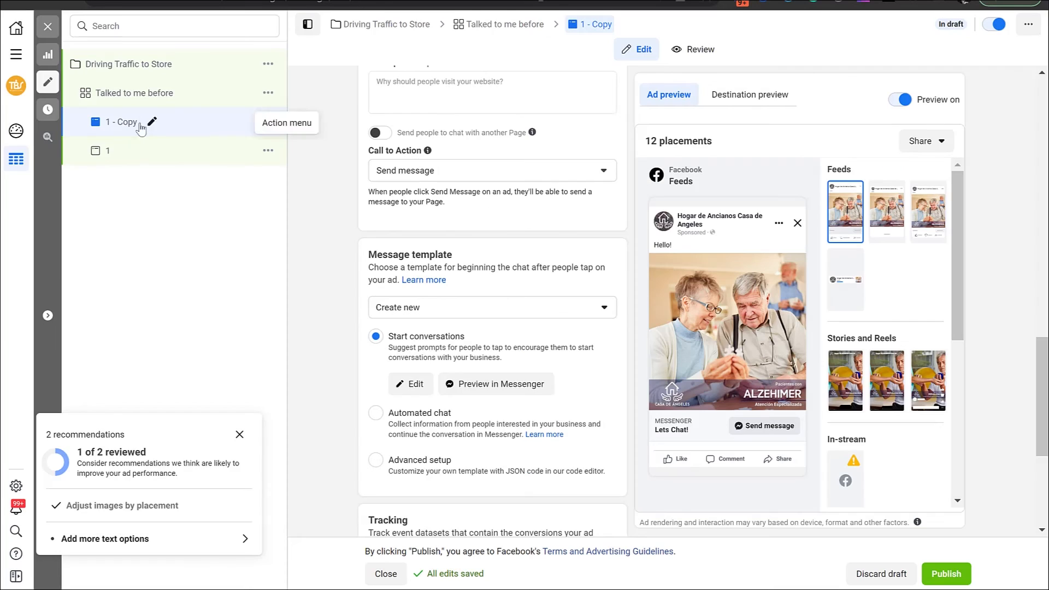
left_click(138, 121)
key("ctrl+a")
key("BackSpace")
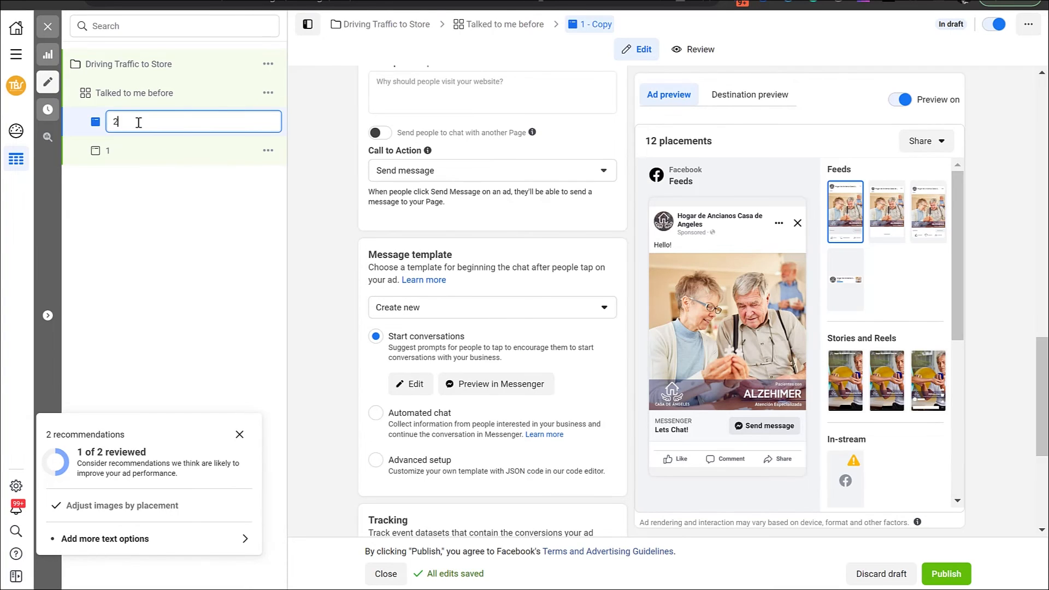
type("2")
key("Return")
Change ad 2's Feeds image to the 1080 × 1080 4.png_105 and its Stories and Reels image to the vertical picture of clasped hands
scroll(321, 227, "up", 8)
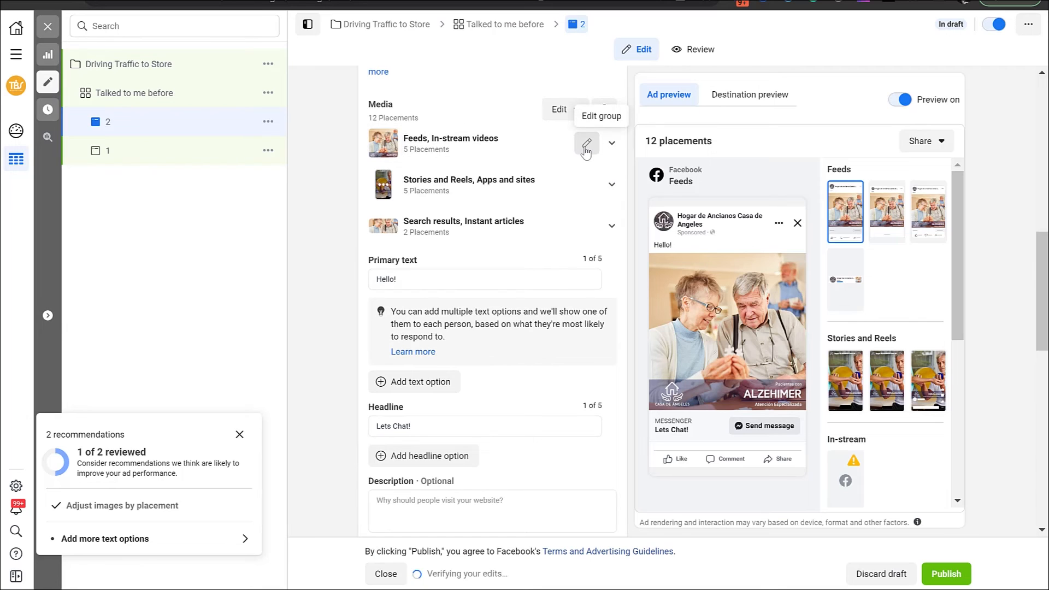
left_click(587, 144)
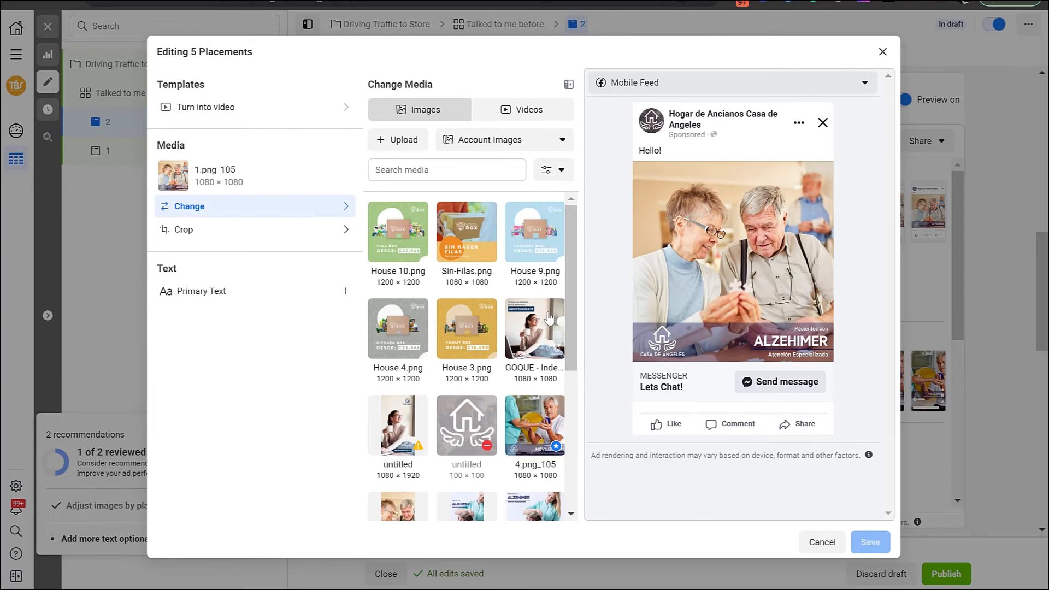
left_click(533, 411)
left_click(870, 542)
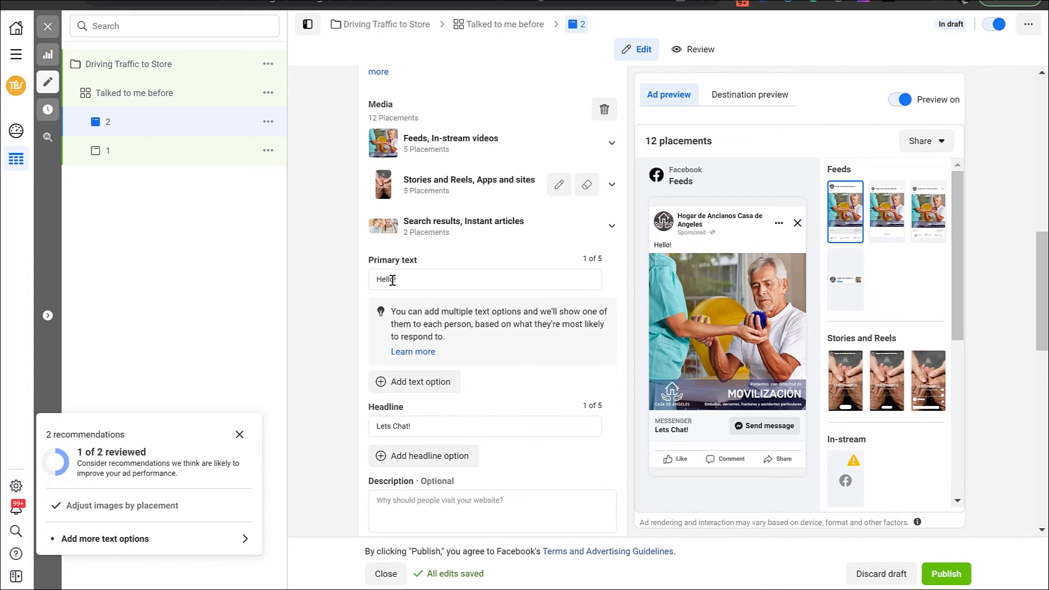
Change ad 2's primary text to "Hello there!" and go back to ad 1
left_click(407, 280)
type("there")
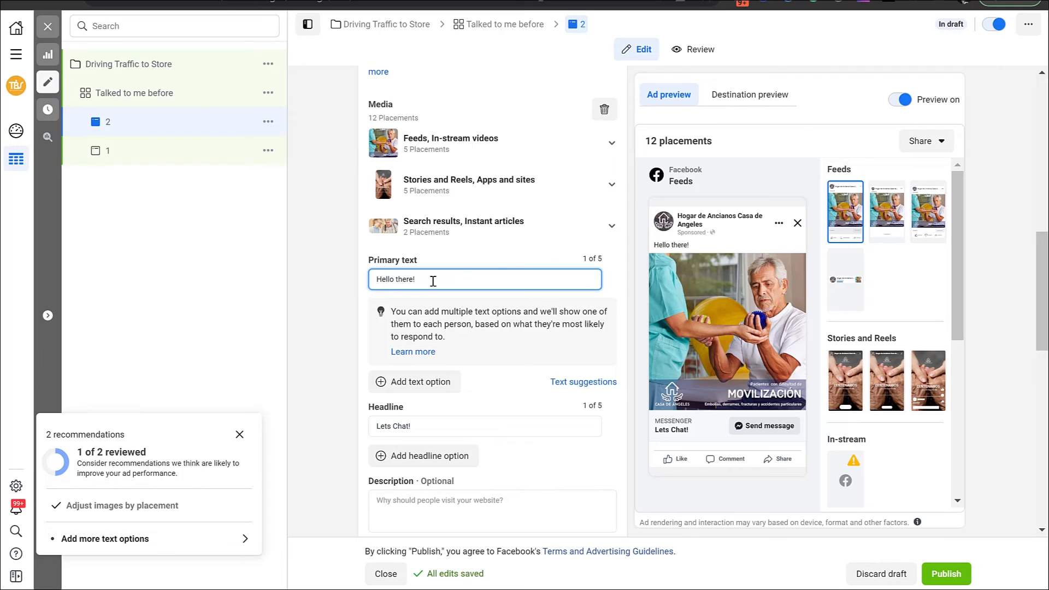
left_click(154, 199)
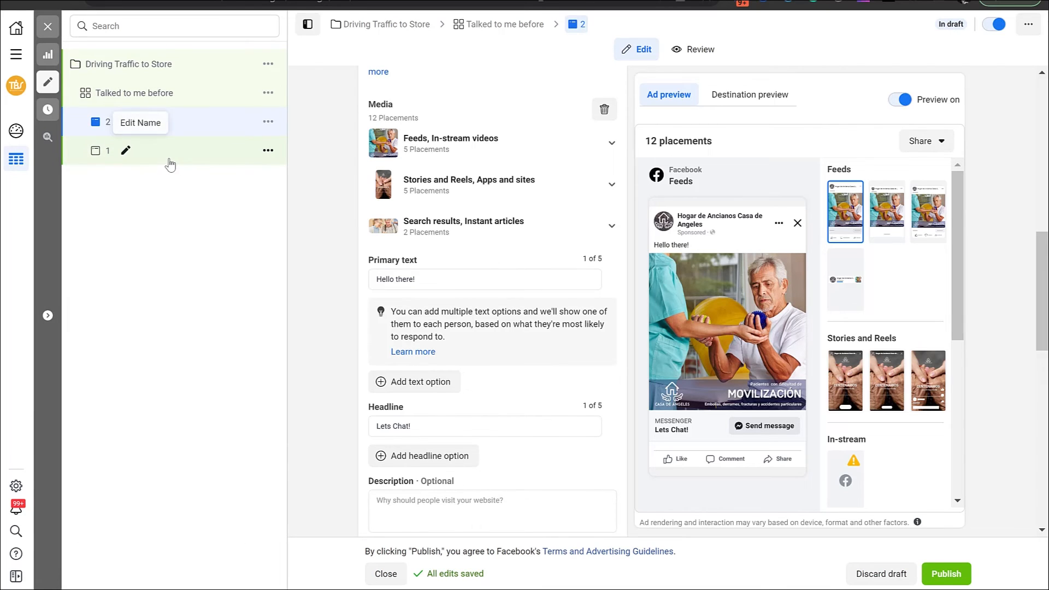
left_click(164, 159)
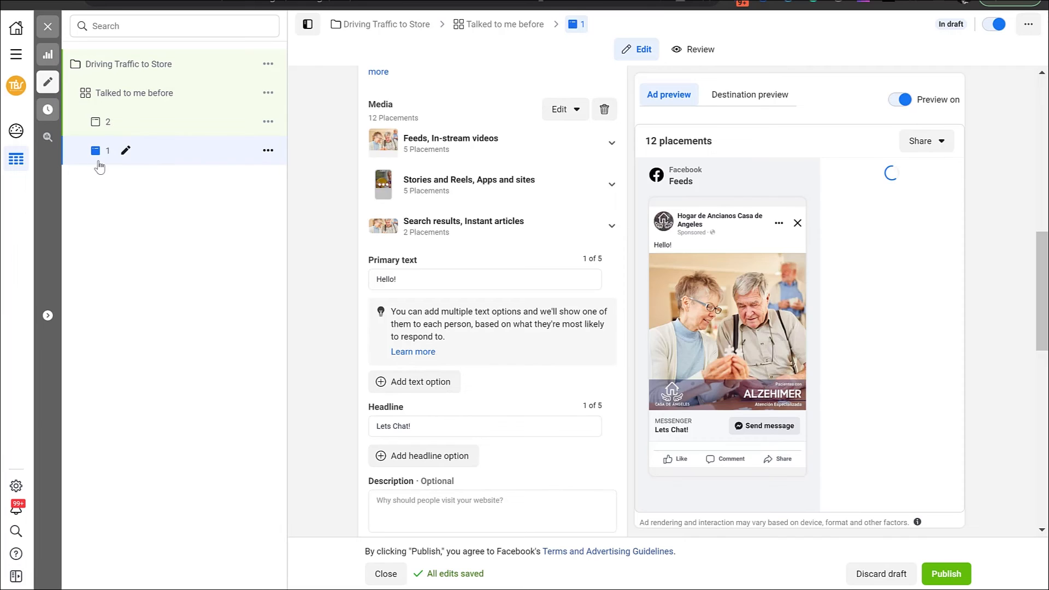
Quickly duplicate the ad set "Talked to me before" and rename the copy as "Talked to me before - Lookalike"
left_click(130, 97)
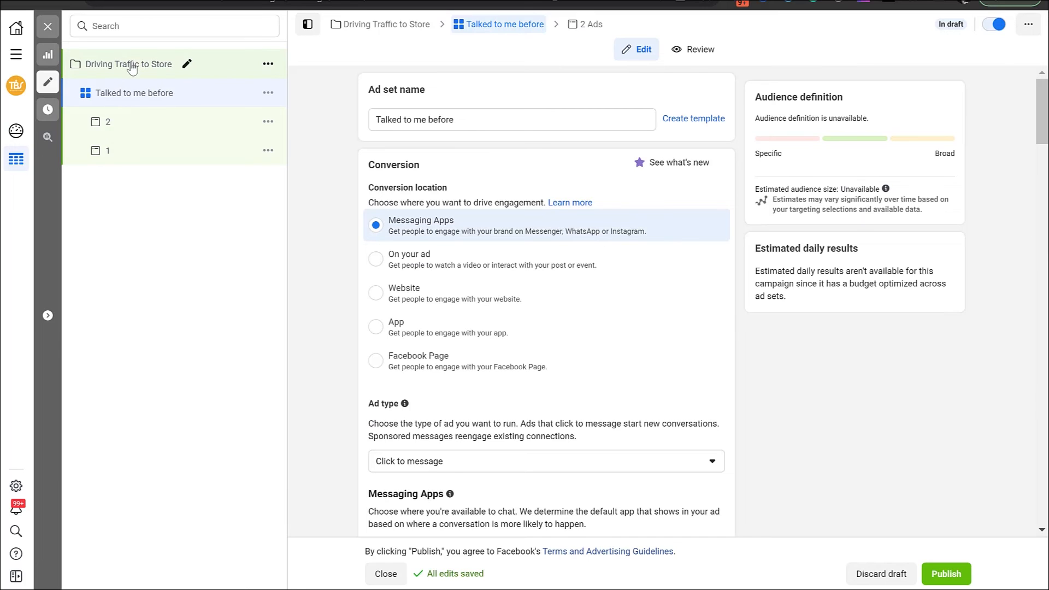
left_click(267, 94)
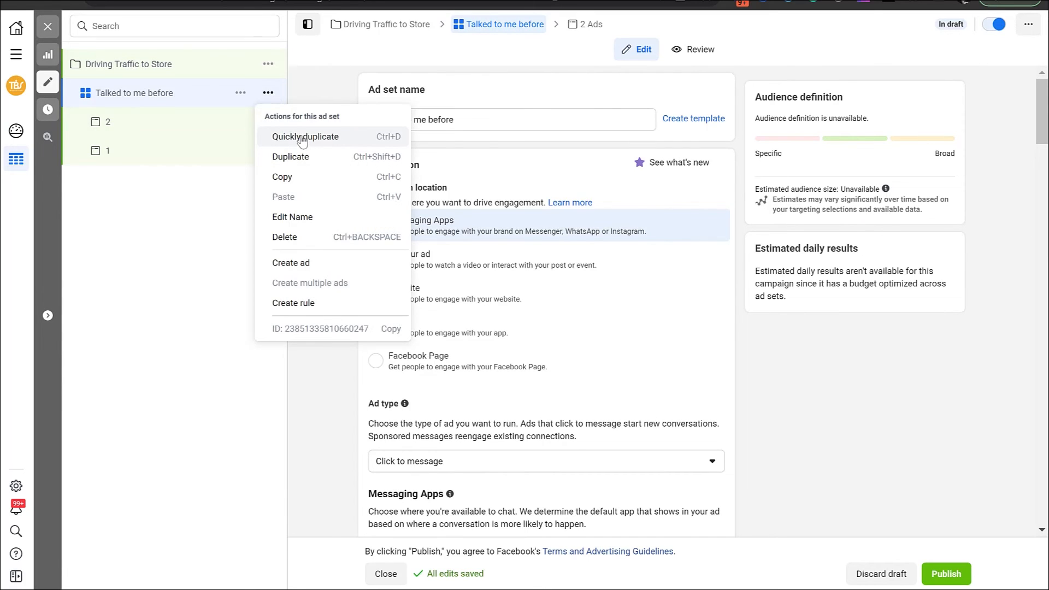
left_click(301, 138)
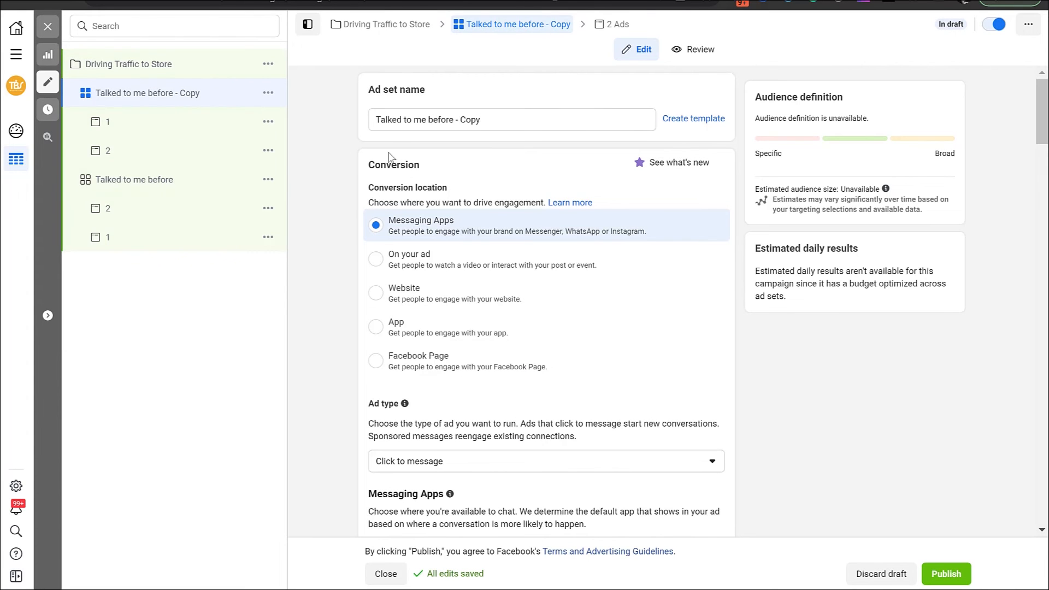
left_click_drag(463, 121, 502, 121)
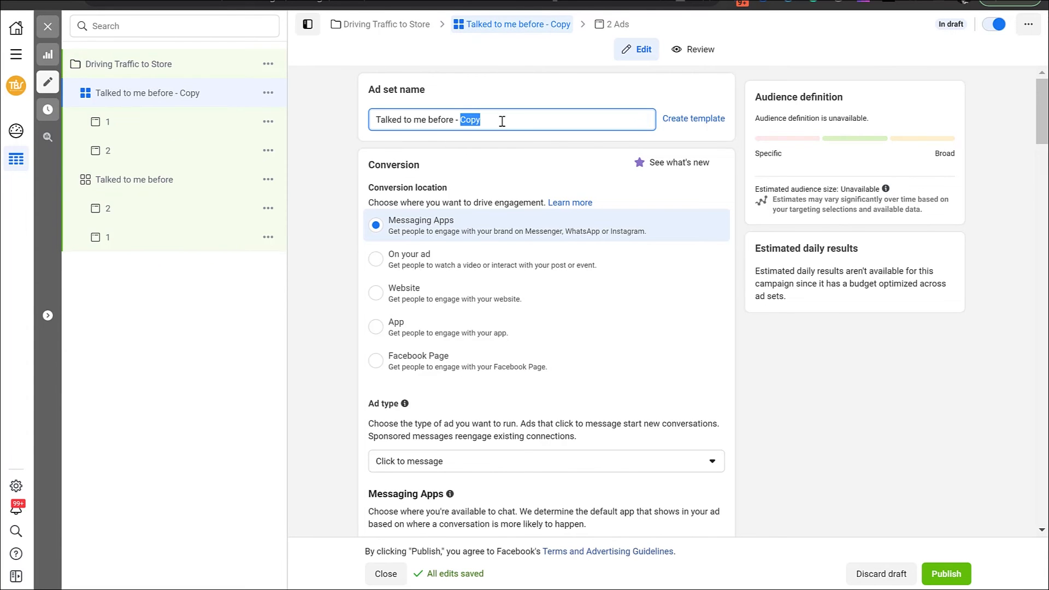
type("Lookalike")
left_click(336, 289)
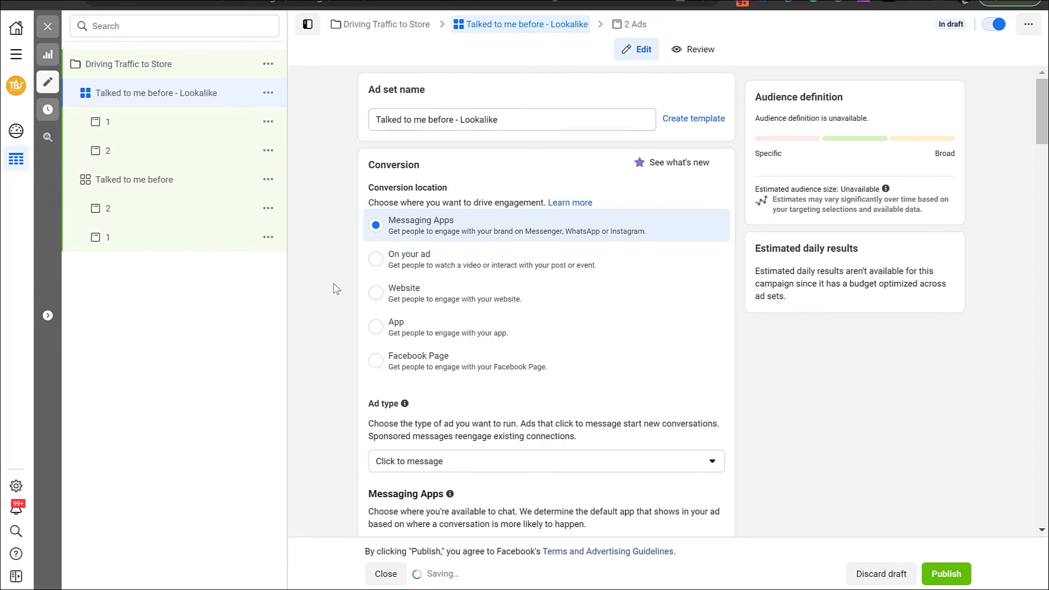
Replace the custom audience "Talked to me FB" with "Lookalike (CR, 1%) - Talked to me FB" in the Lookalike ad set
scroll(335, 288, "down", 4)
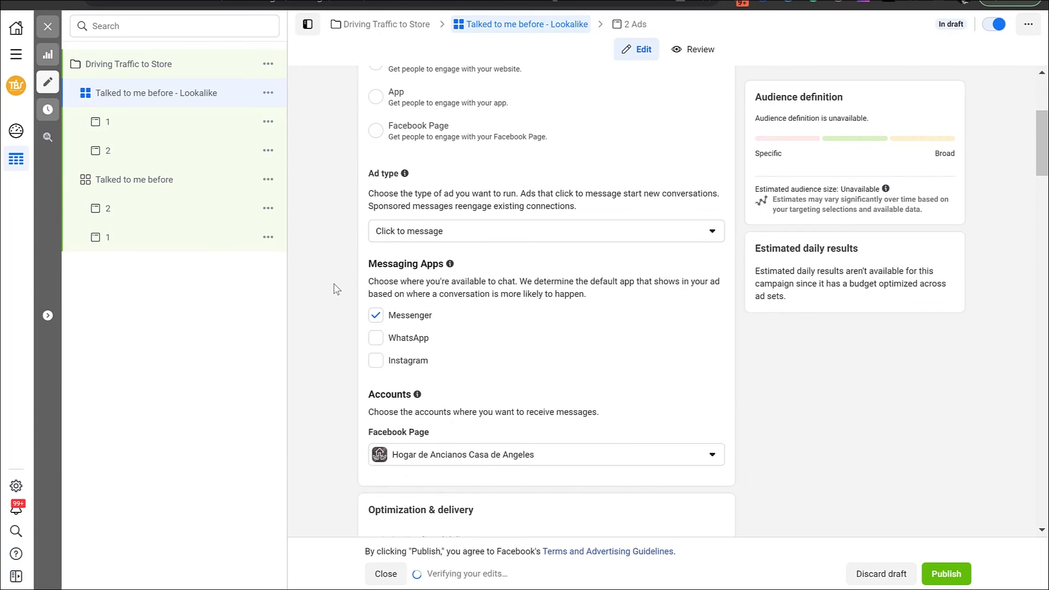
scroll(336, 288, "down", 12)
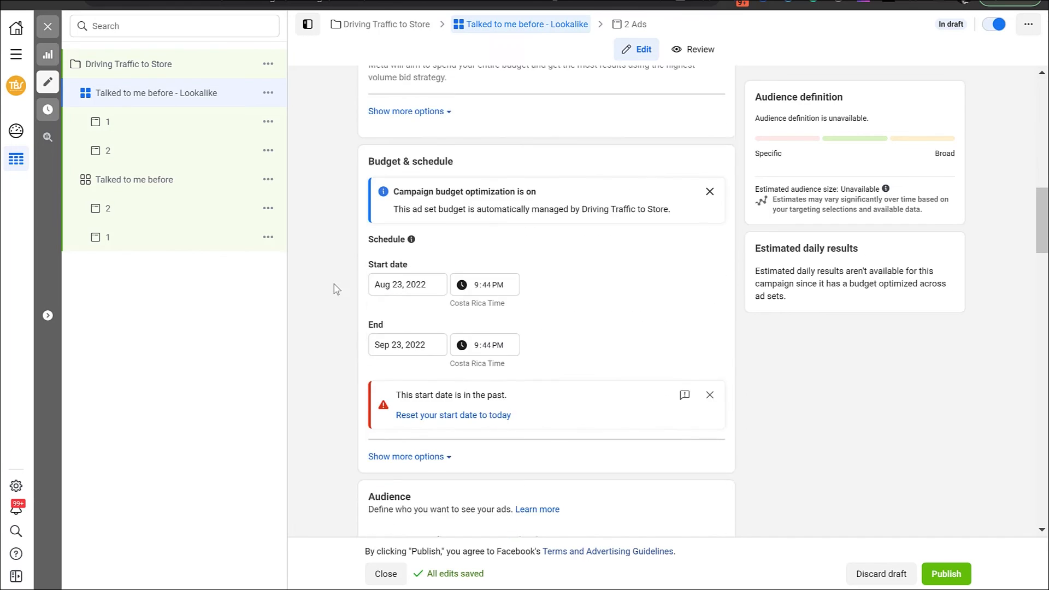
scroll(335, 289, "down", 5)
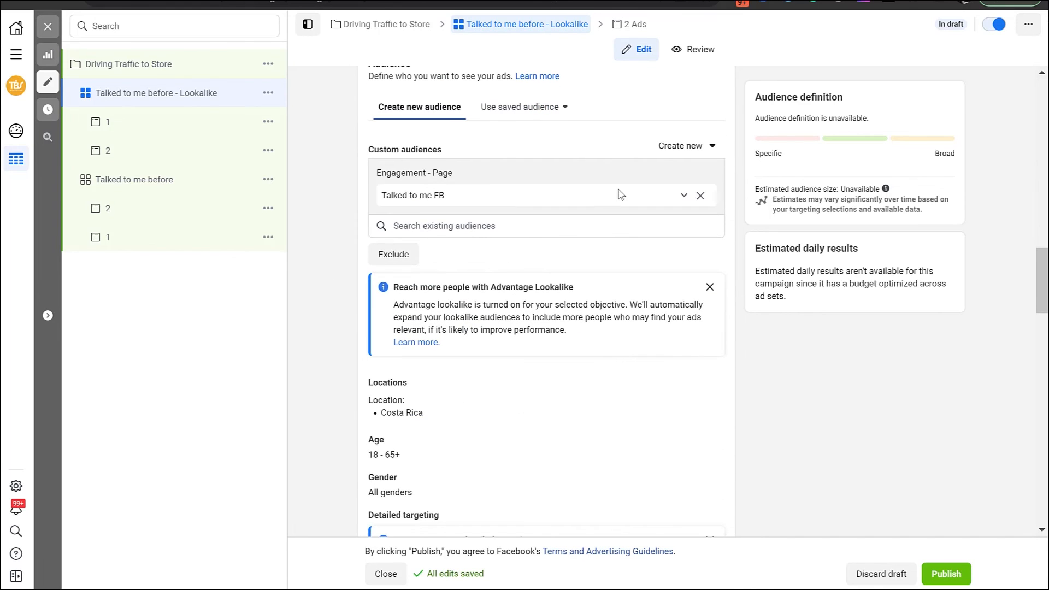
left_click(700, 196)
left_click(500, 170)
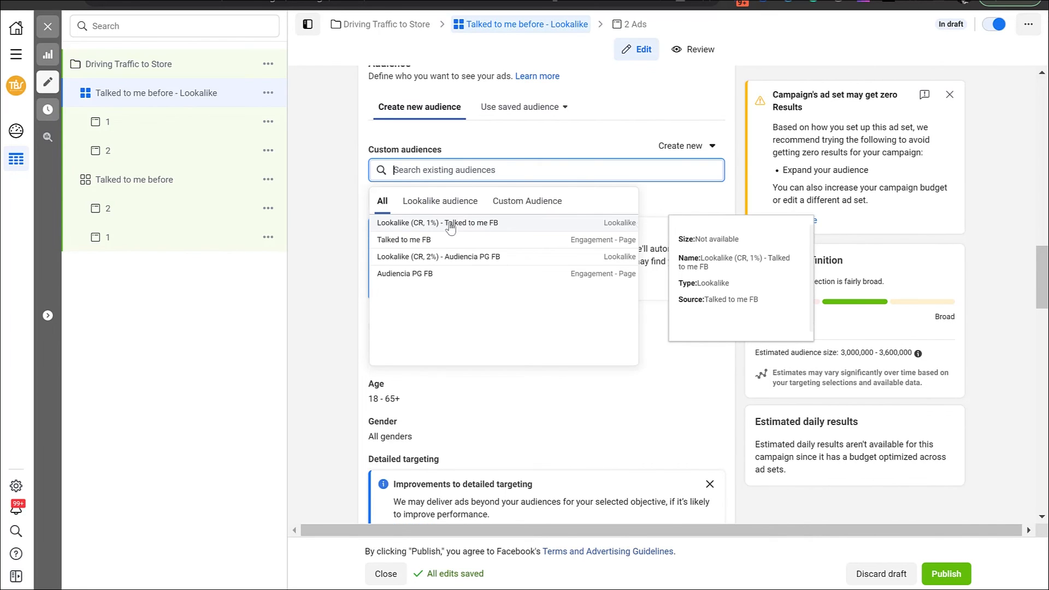
left_click(468, 224)
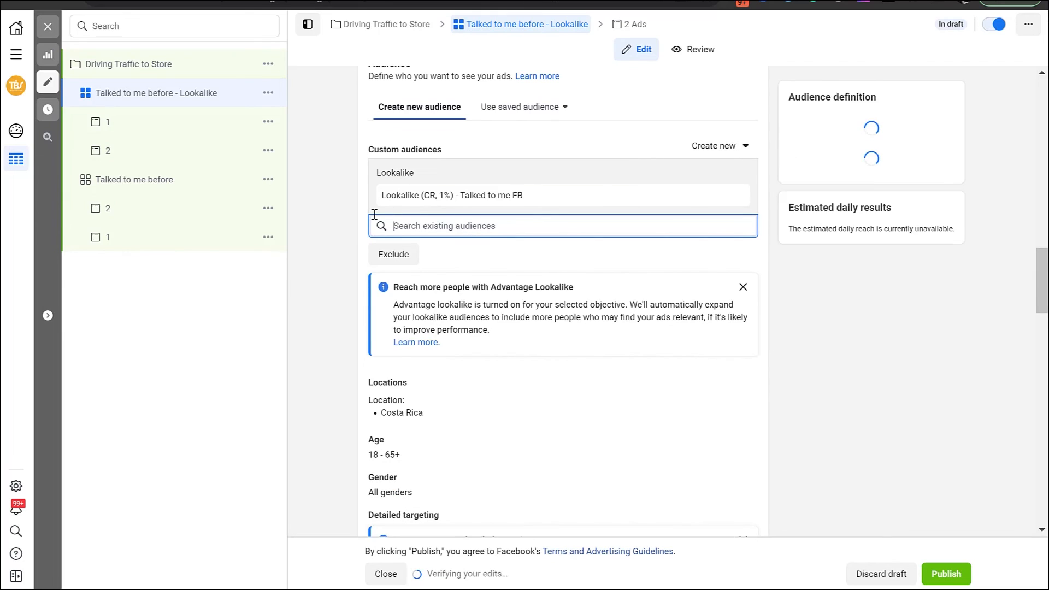
left_click(334, 226)
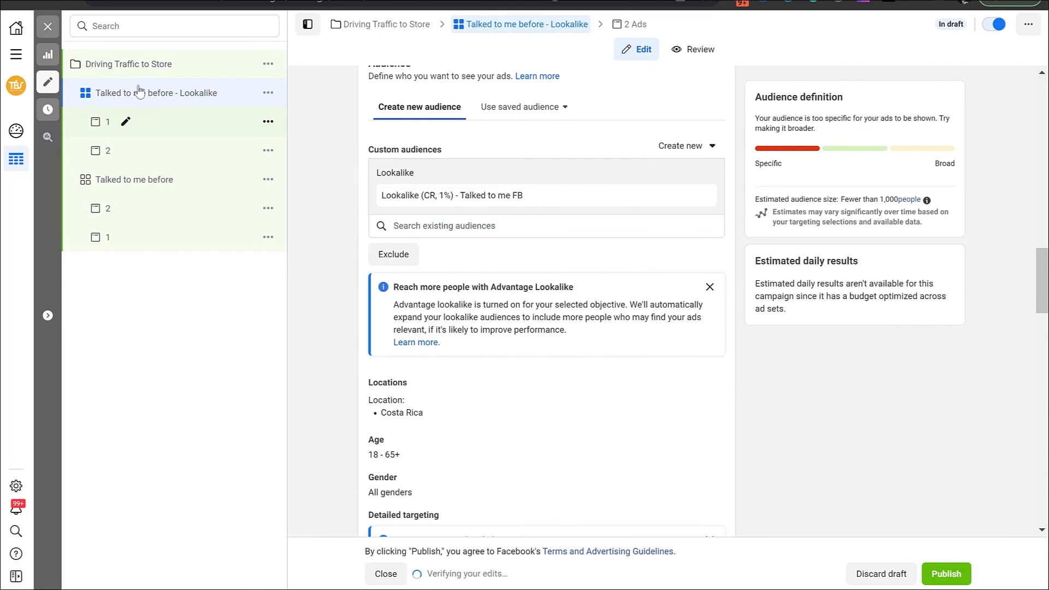